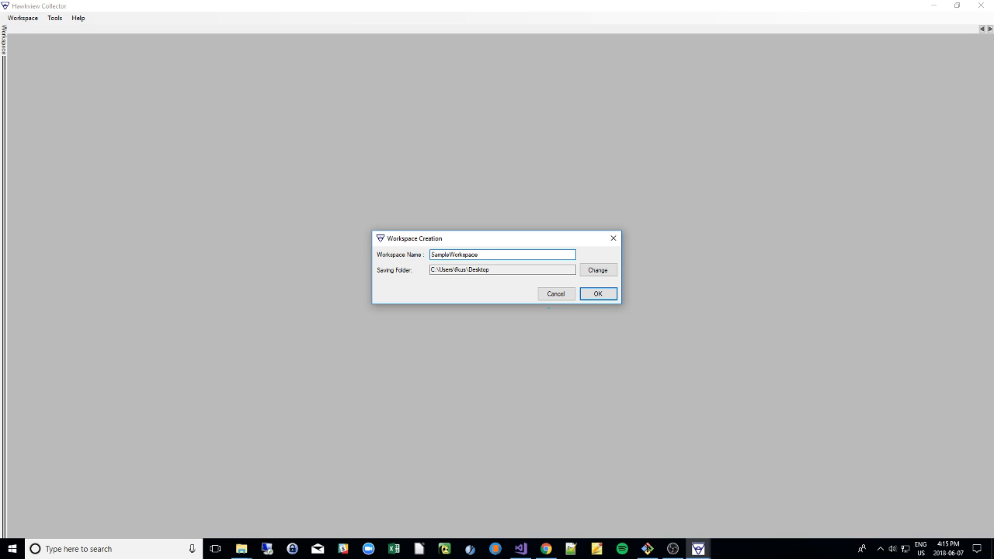
# Create a workspace with the name SampleWorkspace saved in the Desktop folder.
pyautogui.moveTo(479, 255); pyautogui.dragTo(429, 265)
pyautogui.click(492, 253)
pyautogui.moveTo(492, 253); pyautogui.dragTo(418, 259)
pyautogui.click(437, 256)
pyautogui.click(590, 294)
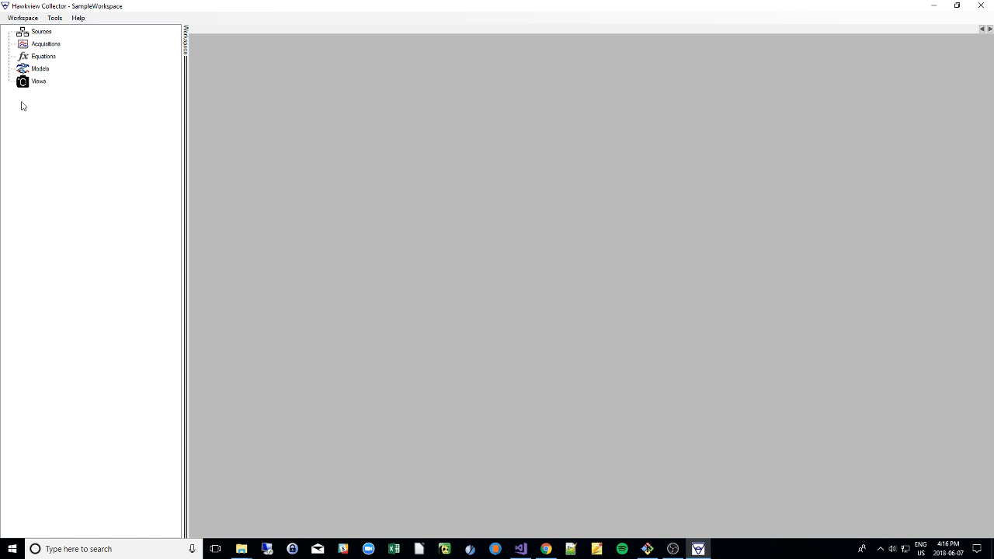
# Go through the Sources, Acquisitions, Equations, Models and Views categories of the new workspace.
pyautogui.click(42, 33)
pyautogui.click(45, 48)
pyautogui.click(49, 58)
pyautogui.click(38, 70)
pyautogui.click(44, 84)
# Open the recent DemoWorkspace and connect its Matrikon OPC Simulation.1 and DEV_TESTER sources.
pyautogui.click(28, 20)
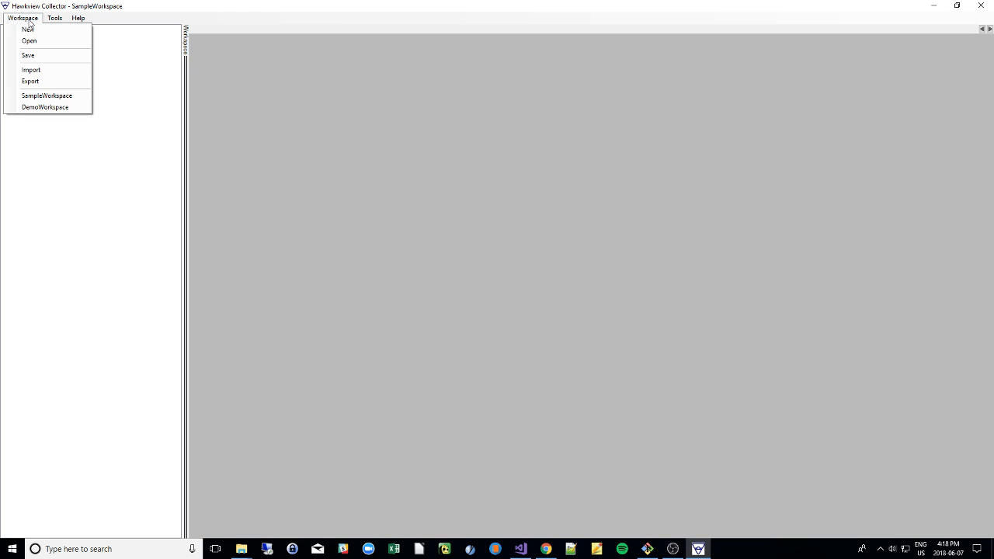
pyautogui.click(51, 109)
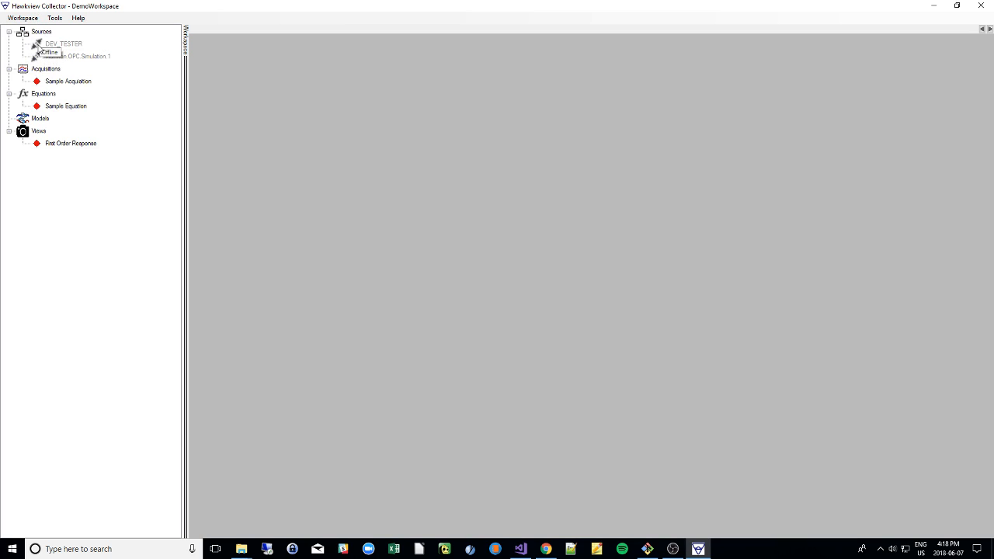
pyautogui.rightClick(47, 57)
pyautogui.click(67, 60)
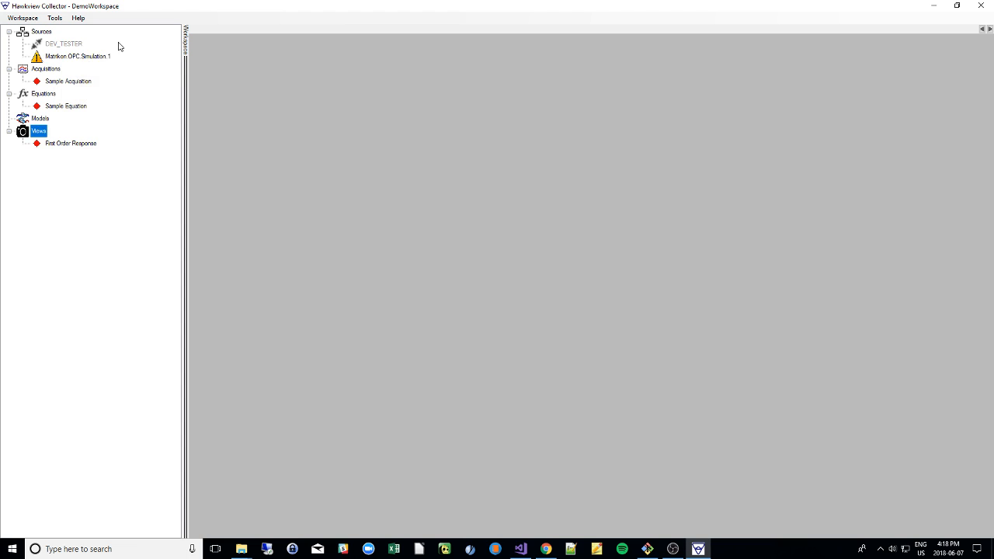
pyautogui.click(70, 44)
pyautogui.rightClick(48, 45)
pyautogui.click(85, 49)
# Open the new acquisition setup for the DEV_TESTER source and close it without starting an acquisition.
pyautogui.rightClick(59, 47)
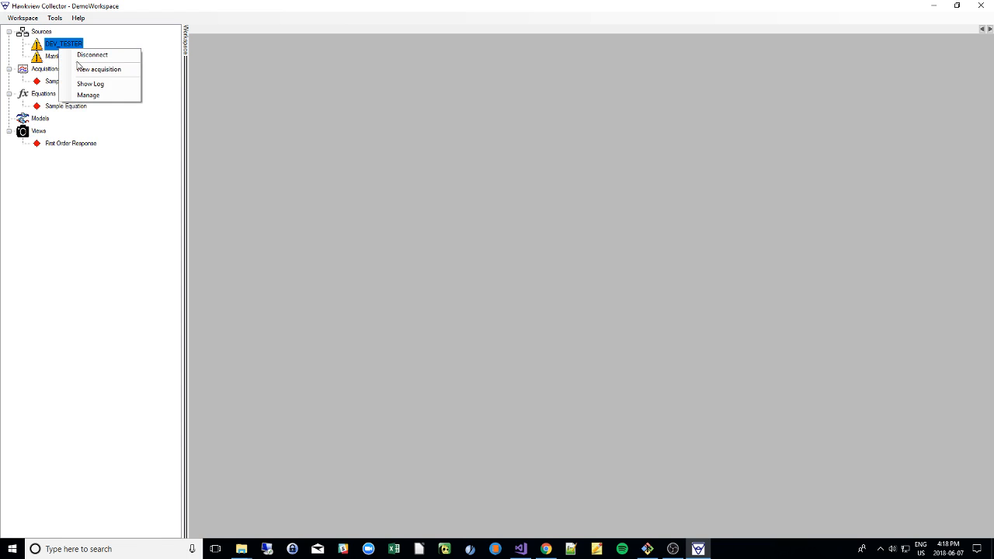
pyautogui.click(80, 68)
pyautogui.click(543, 23)
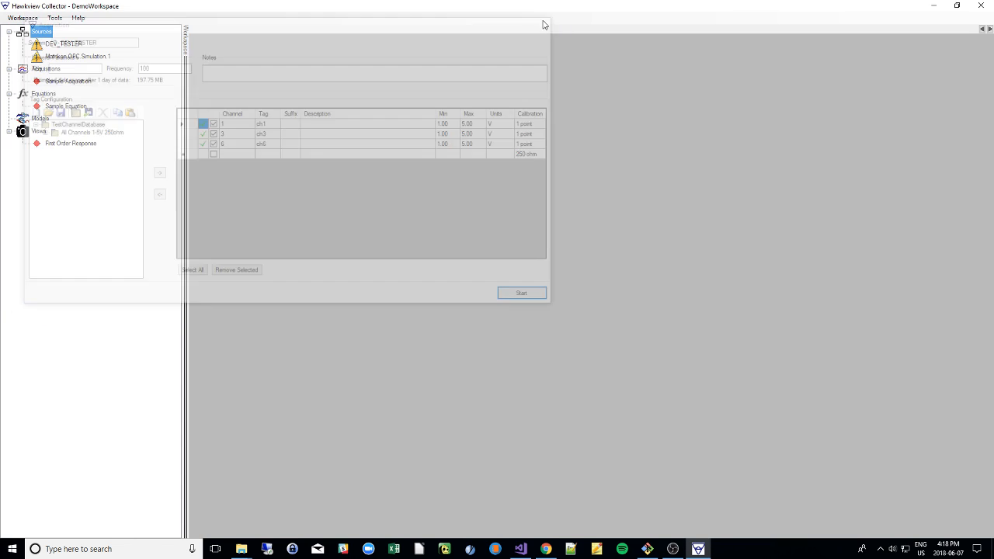
# Disconnect the DEV_TESTER source and remove it from the workspace's sources.
pyautogui.rightClick(84, 44)
pyautogui.click(93, 47)
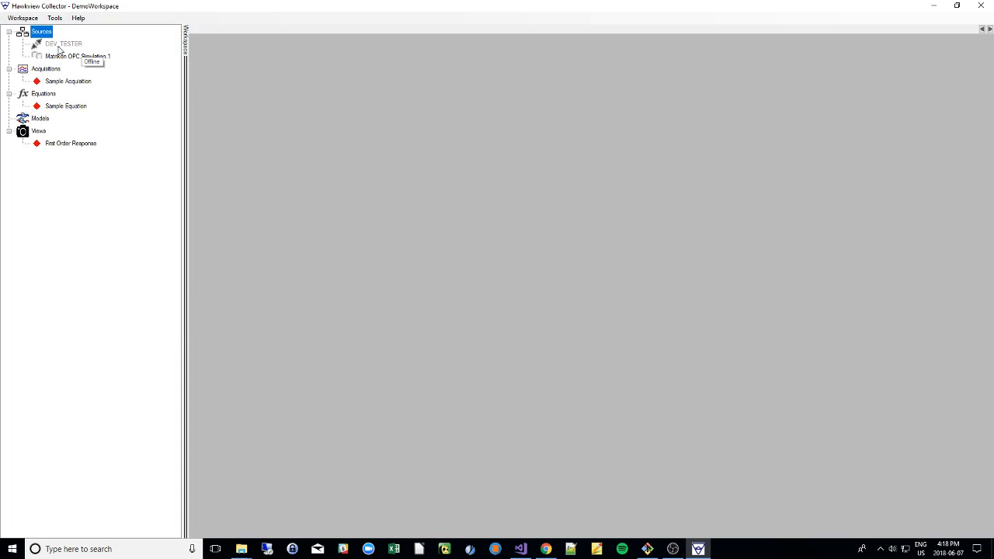
pyautogui.rightClick(62, 47)
pyautogui.click(90, 63)
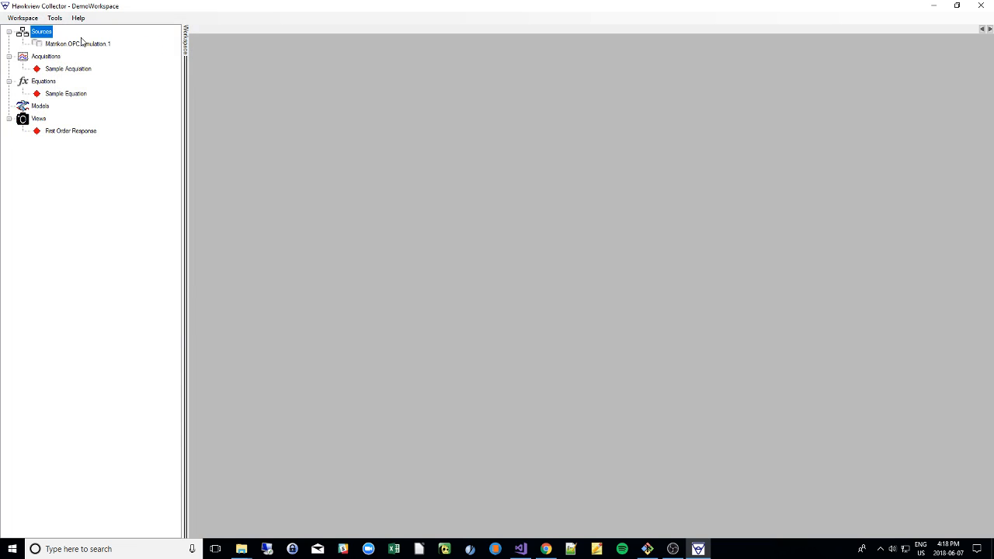
# Open the Sample Acquisition chart and shift its value axis and time axis to explore the curves.
pyautogui.click(55, 70)
pyautogui.doubleClick(55, 70)
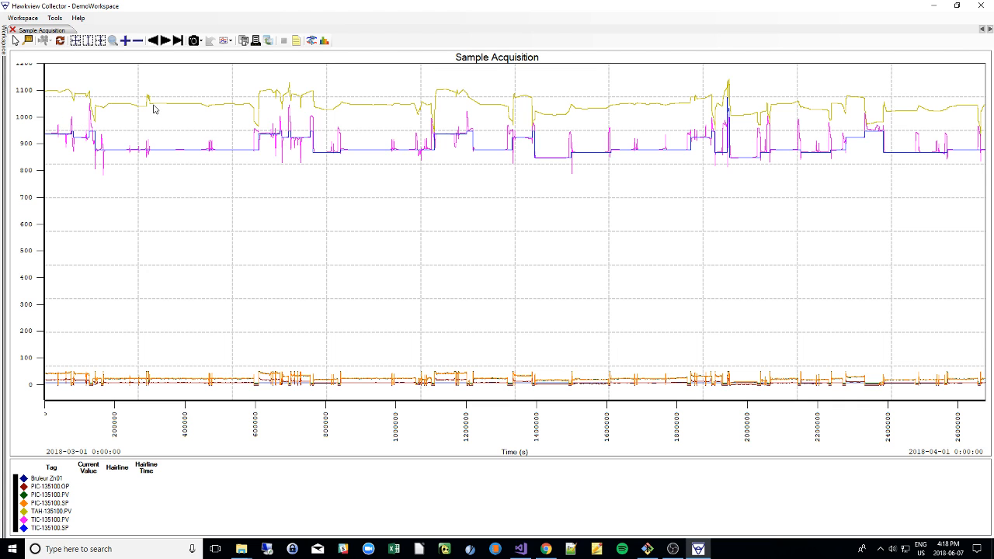
pyautogui.moveTo(23, 167); pyautogui.dragTo(25, 133)
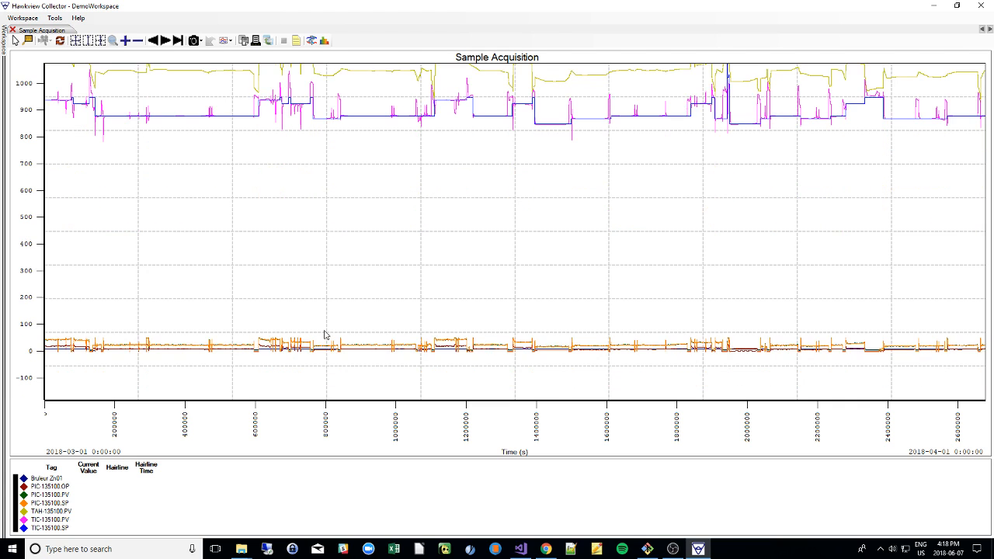
pyautogui.moveTo(383, 425); pyautogui.dragTo(179, 426)
pyautogui.moveTo(331, 418); pyautogui.dragTo(178, 417)
pyautogui.moveTo(36, 159); pyautogui.dragTo(36, 229)
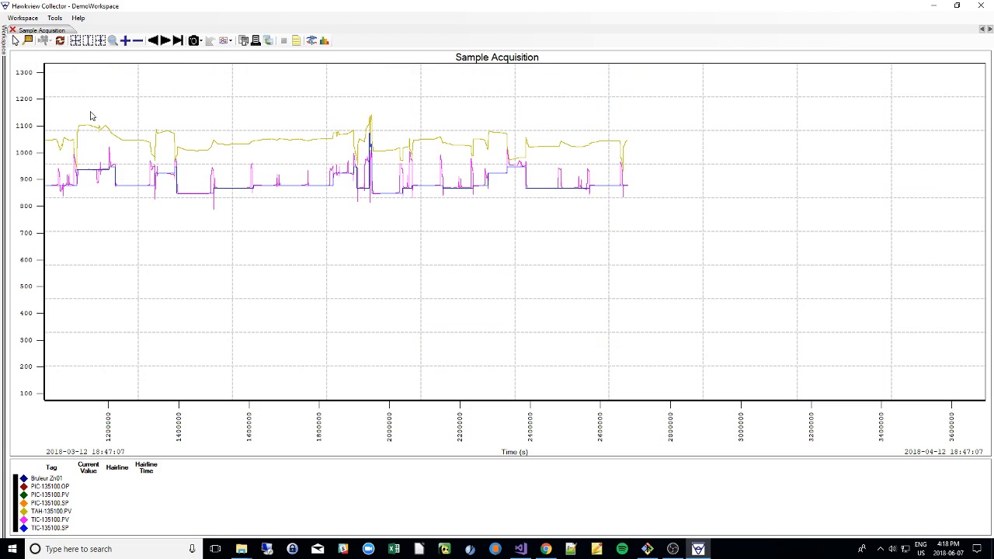
# Zoom in on the spike region of the upper curves in Sample Acquisition, and restore the full data view.
pyautogui.click(112, 40)
pyautogui.moveTo(330, 113); pyautogui.dragTo(464, 223)
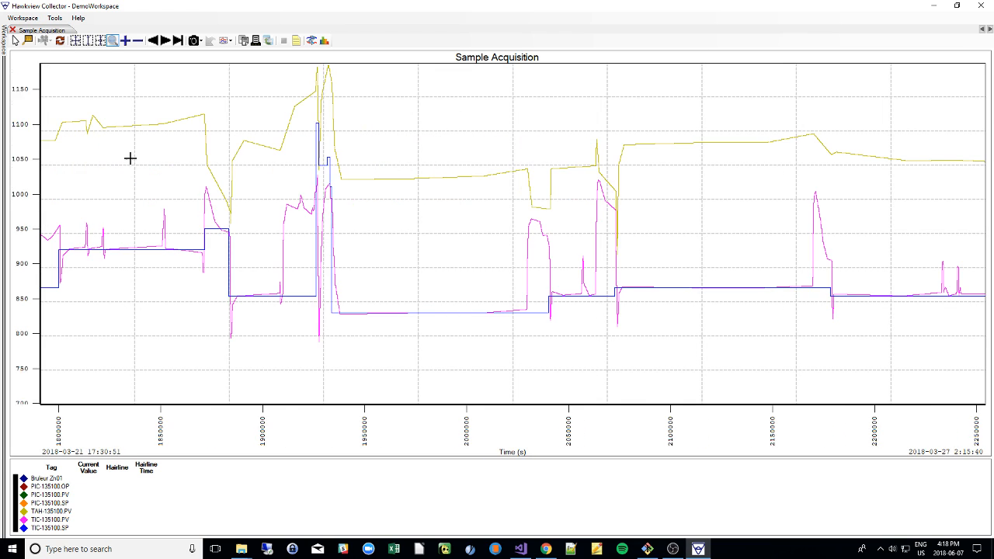
pyautogui.click(75, 40)
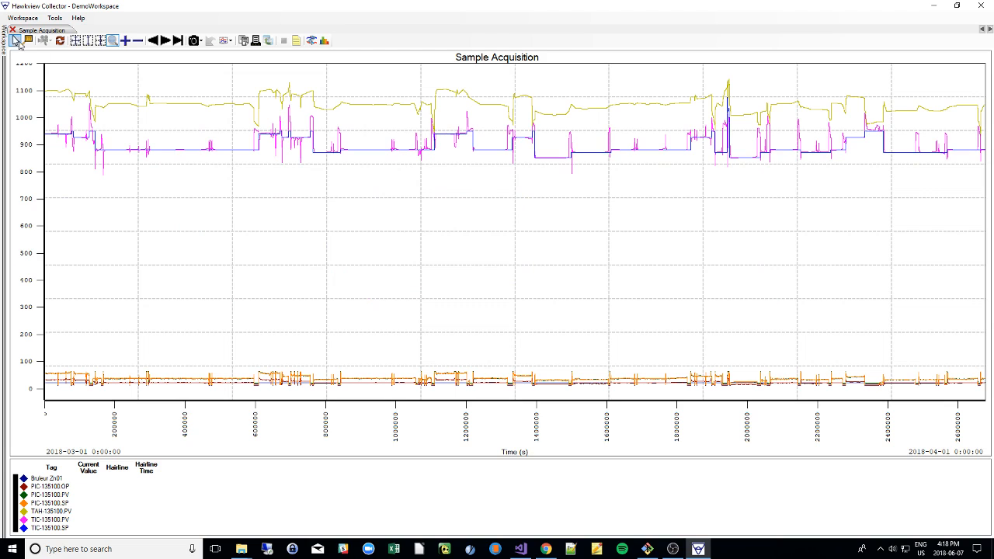
# Remove the yellow TAH-135100.PV curve from the Sample Acquisition chart.
pyautogui.click(15, 40)
pyautogui.rightClick(75, 99)
pyautogui.click(97, 145)
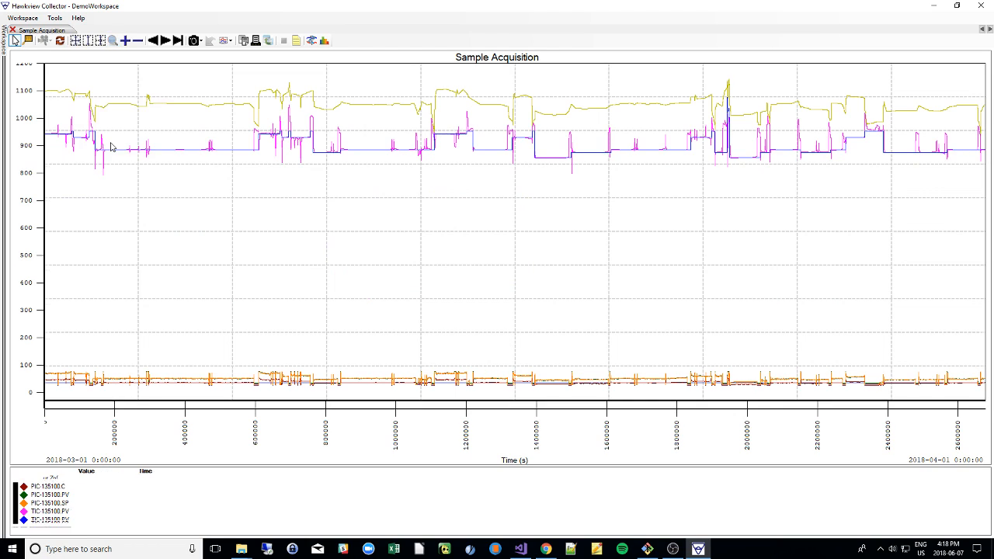
# Open the Sample Equation chart from the workspace's equations.
pyautogui.moveTo(6, 50)
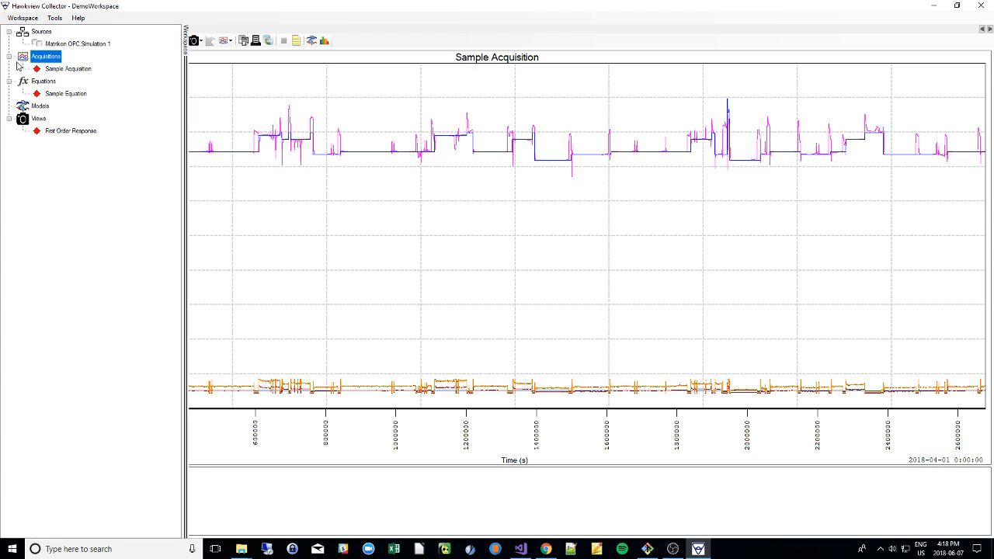
pyautogui.click(56, 95)
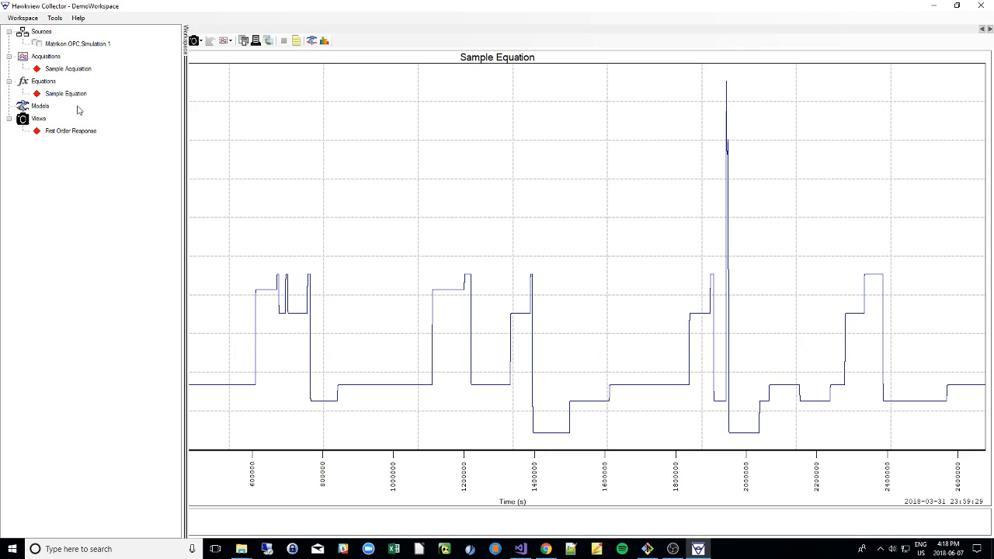
pyautogui.click(56, 72)
pyautogui.click(70, 91)
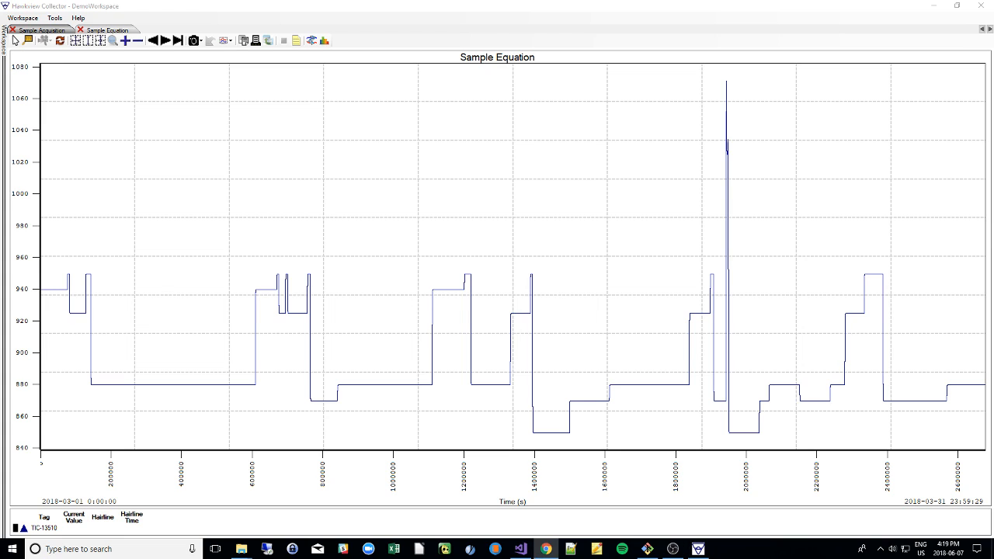
# Check the Models category and open the First Order Response view from the workspace.
pyautogui.click(3, 46)
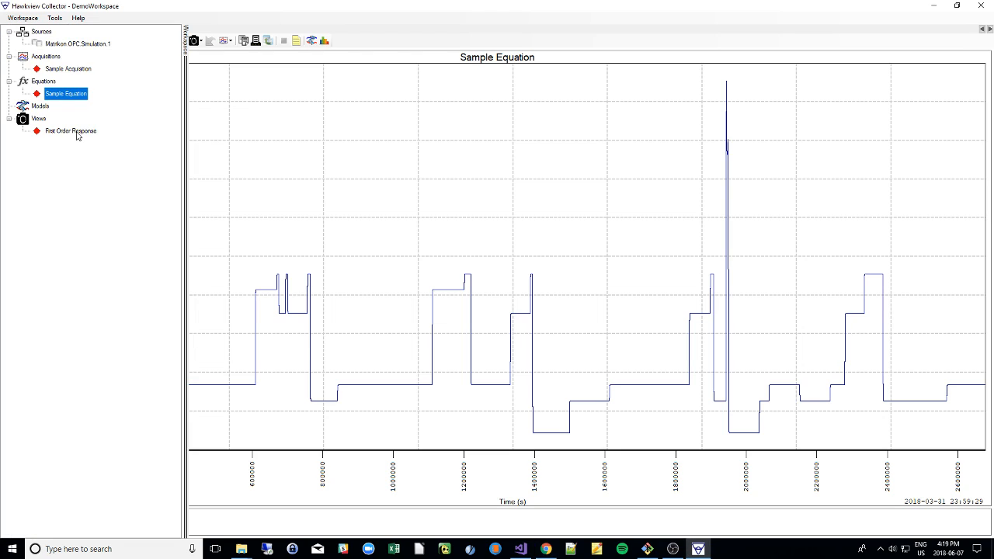
pyautogui.click(40, 106)
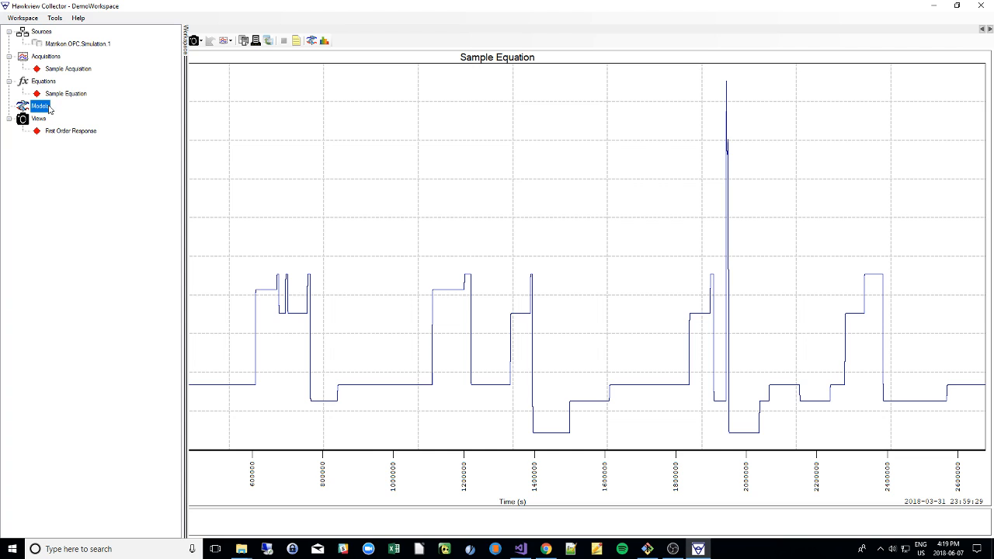
pyautogui.click(56, 132)
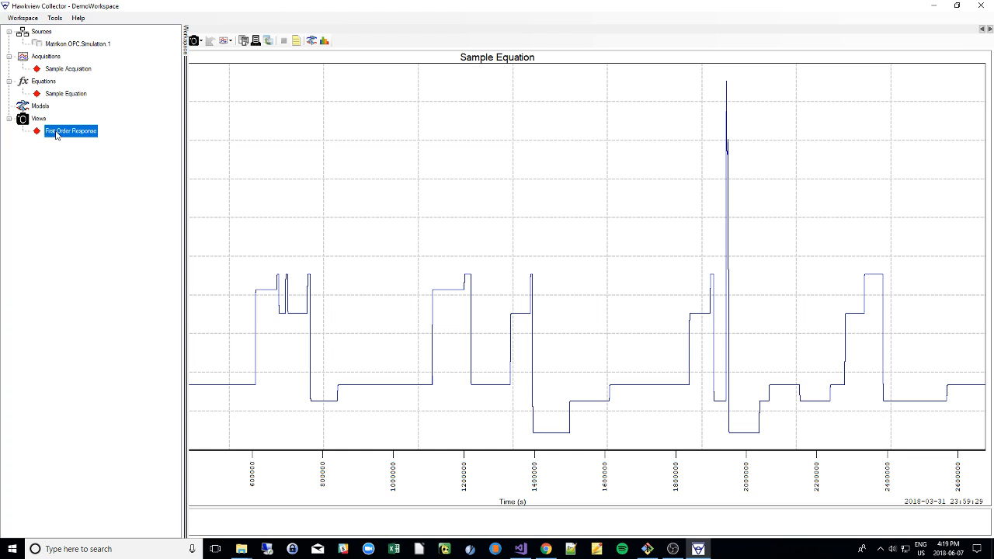
pyautogui.doubleClick(56, 134)
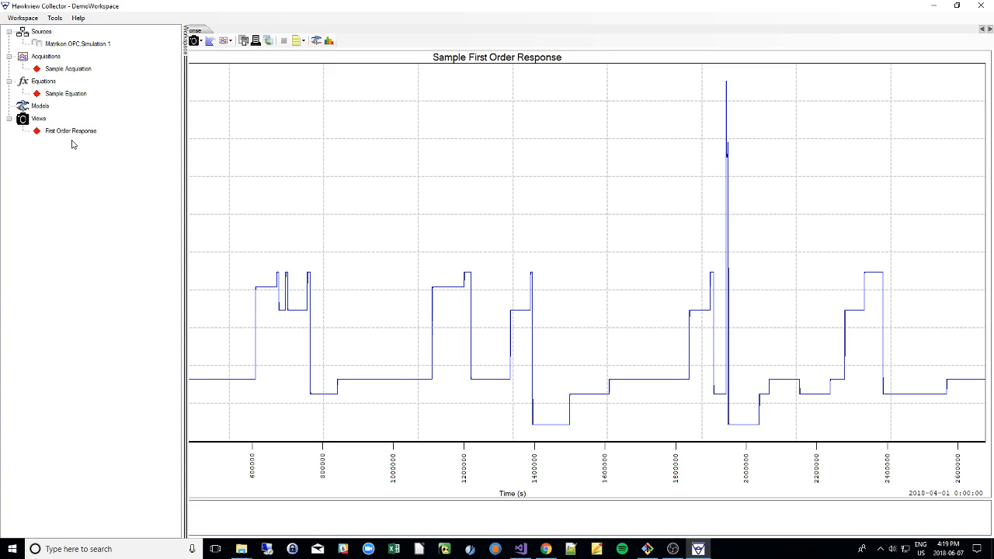
pyautogui.click(75, 44)
# Open the workspace import file selection and close it without choosing a file.
pyautogui.click(23, 18)
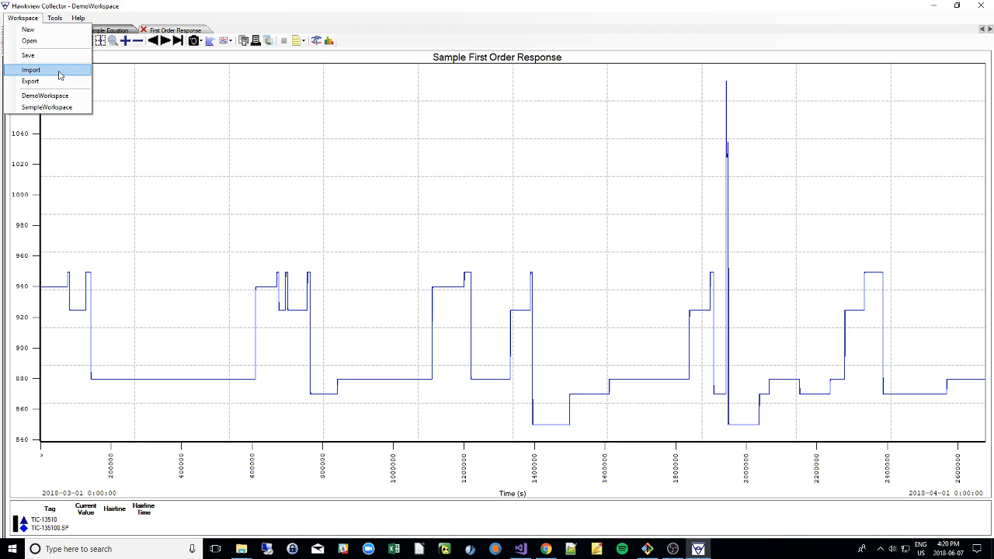
pyautogui.click(59, 72)
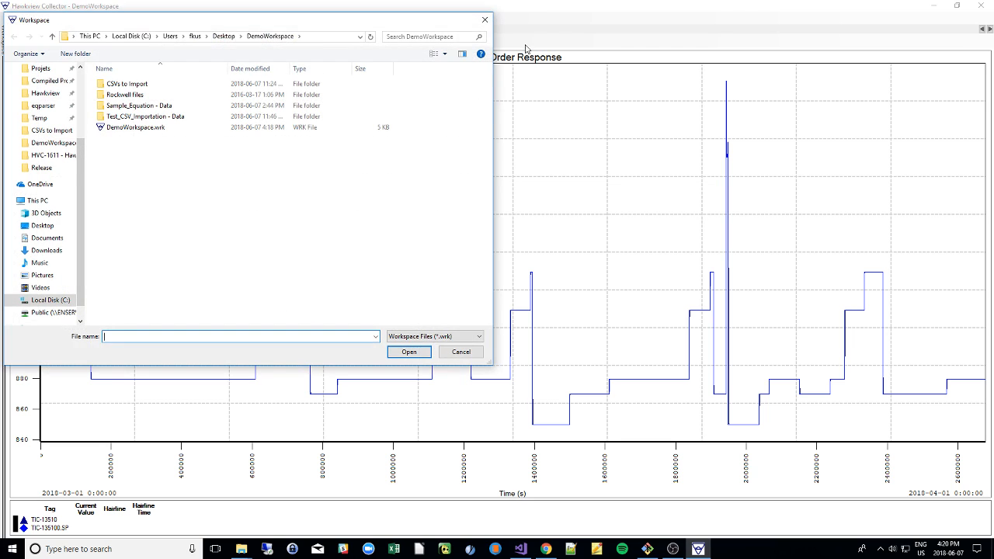
pyautogui.click(484, 19)
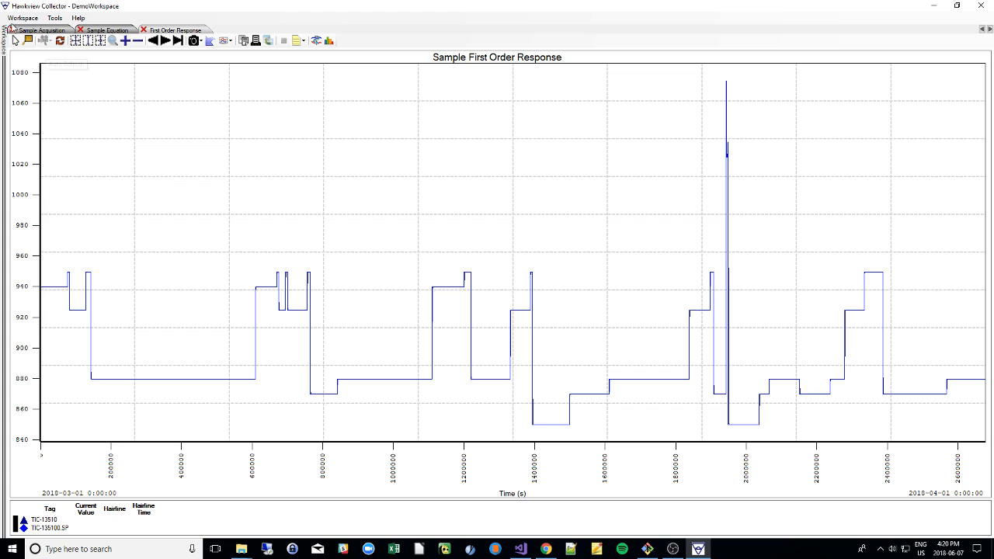
# Try out the export selection for First Order Response, Sample Equation and Sample Acquisition, closing the dialog without exporting.
pyautogui.moveTo(5, 36)
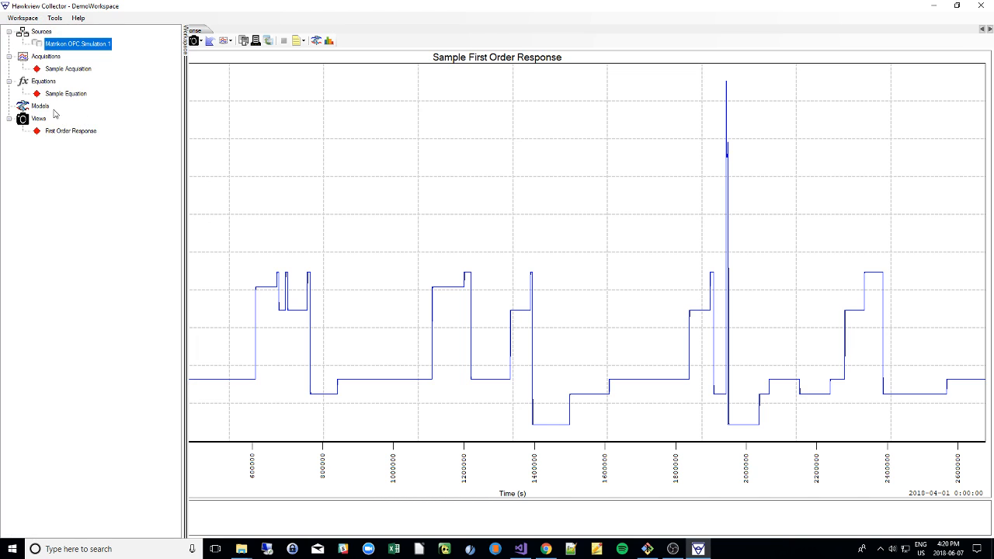
pyautogui.click(35, 19)
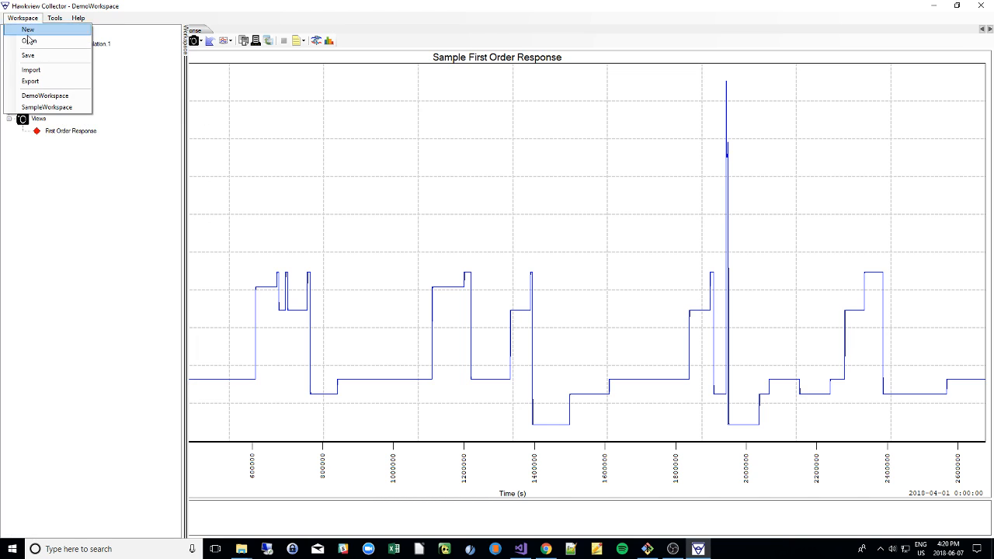
pyautogui.click(43, 84)
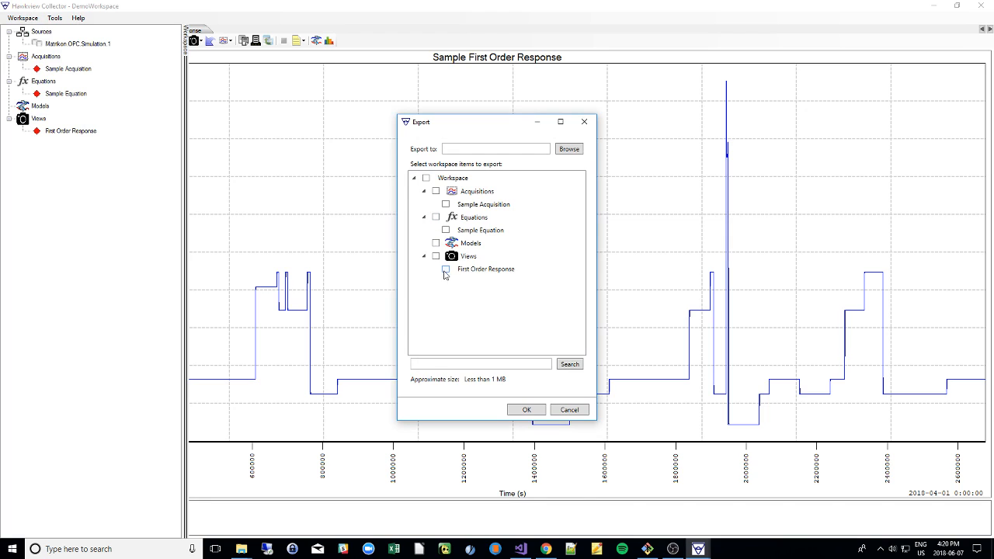
pyautogui.click(446, 269)
pyautogui.click(436, 256)
pyautogui.click(446, 230)
pyautogui.click(446, 205)
pyautogui.click(436, 218)
pyautogui.click(435, 191)
pyautogui.click(584, 121)
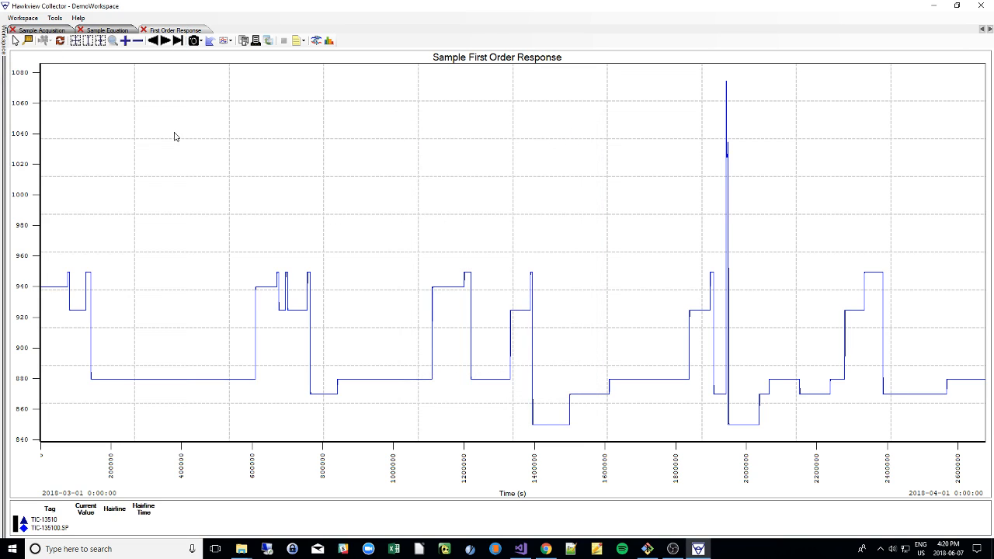
# Open the automatic acquisition restart settings, enable the restart option to view its schedule choices, and disable it again.
pyautogui.moveTo(6, 53)
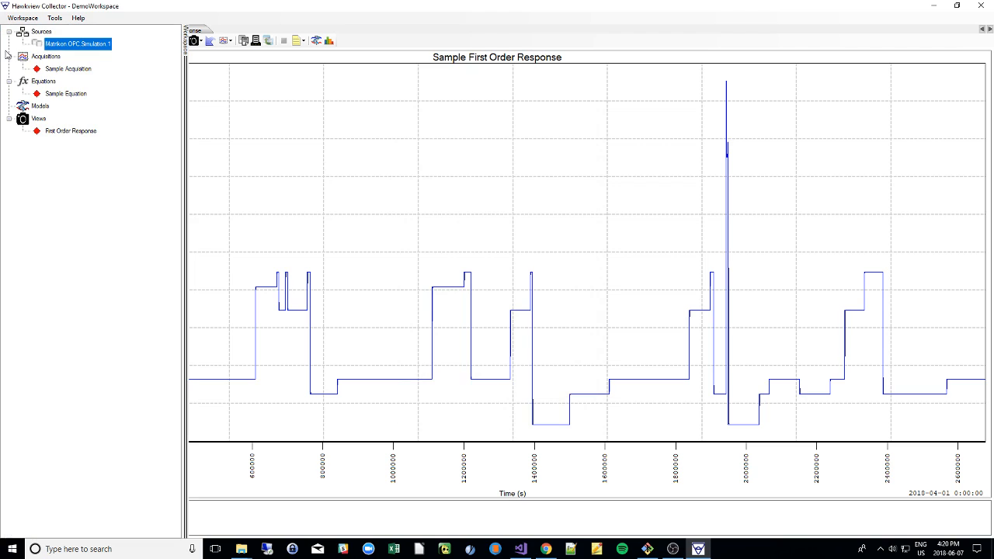
pyautogui.click(22, 17)
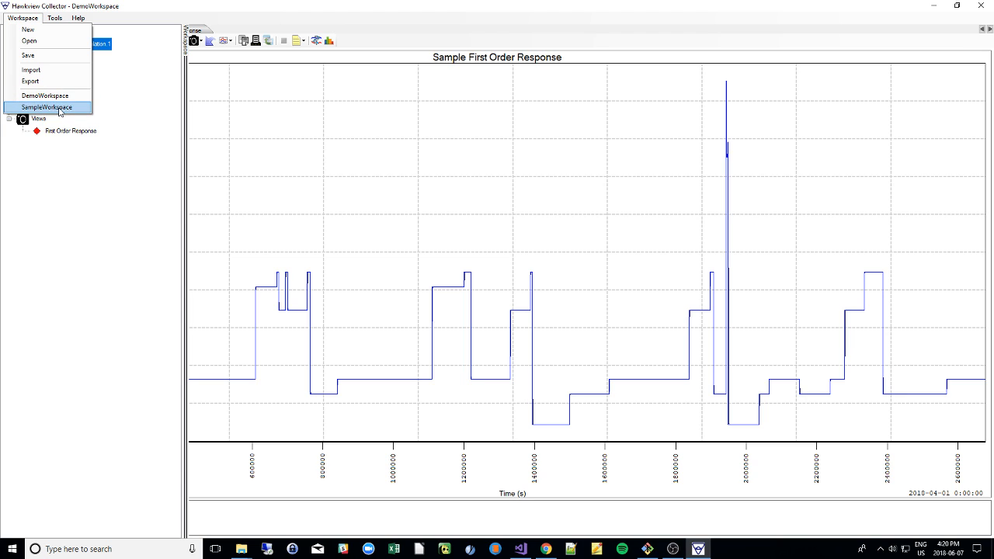
pyautogui.click(52, 15)
pyautogui.click(52, 17)
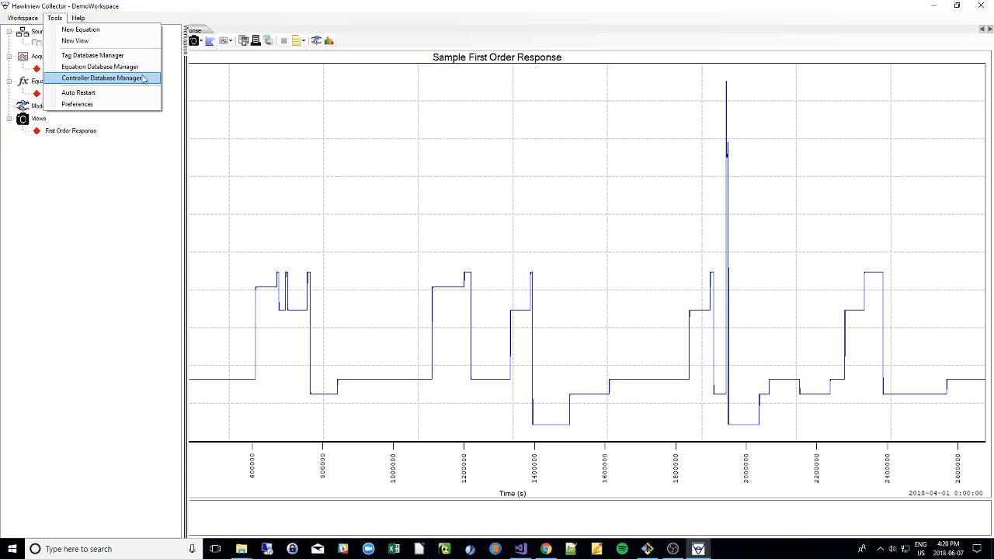
pyautogui.click(127, 93)
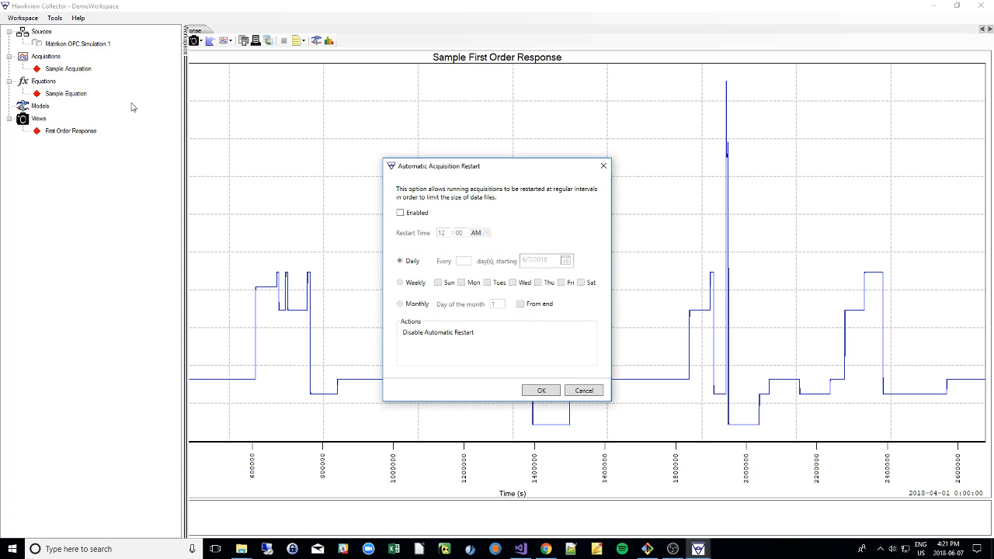
pyautogui.moveTo(510, 174); pyautogui.dragTo(487, 168)
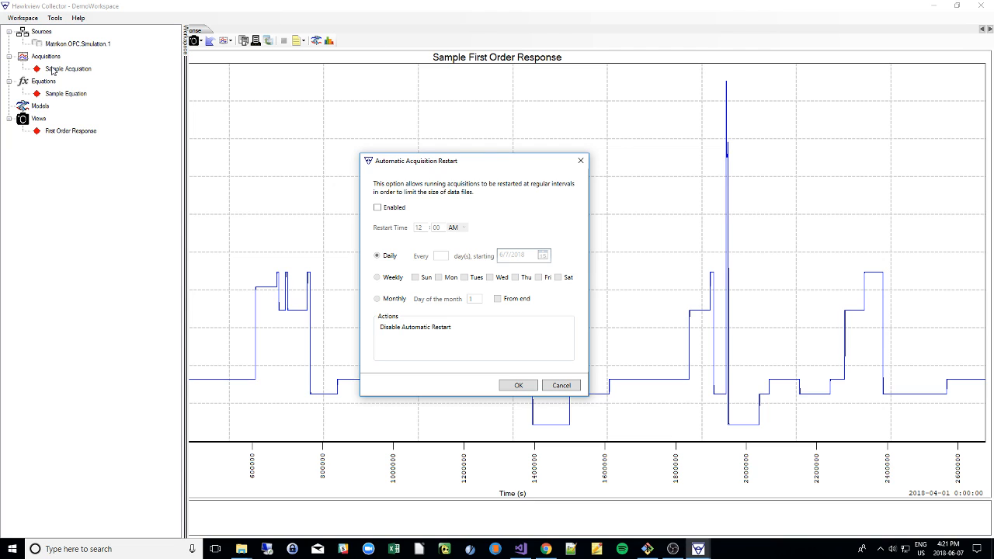
pyautogui.click(388, 210)
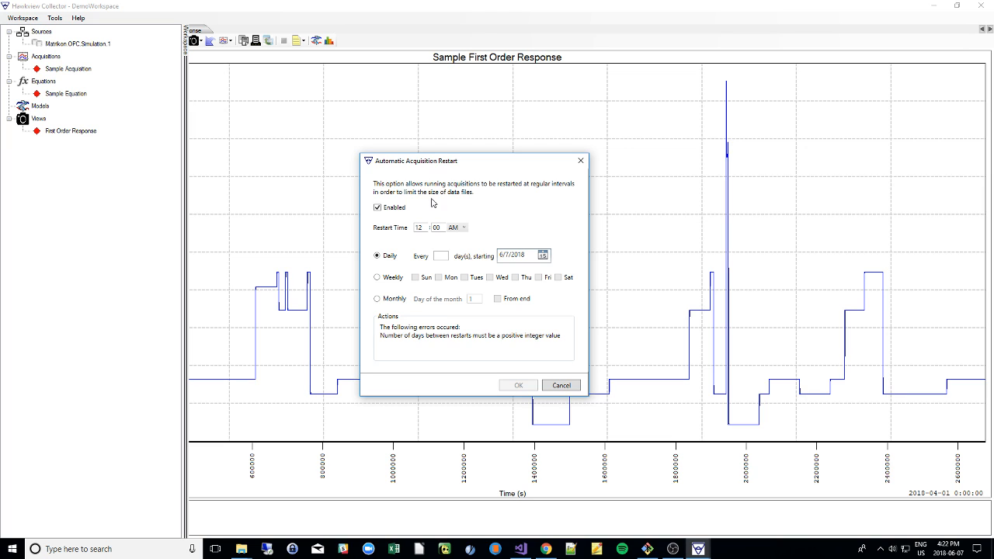
pyautogui.click(391, 207)
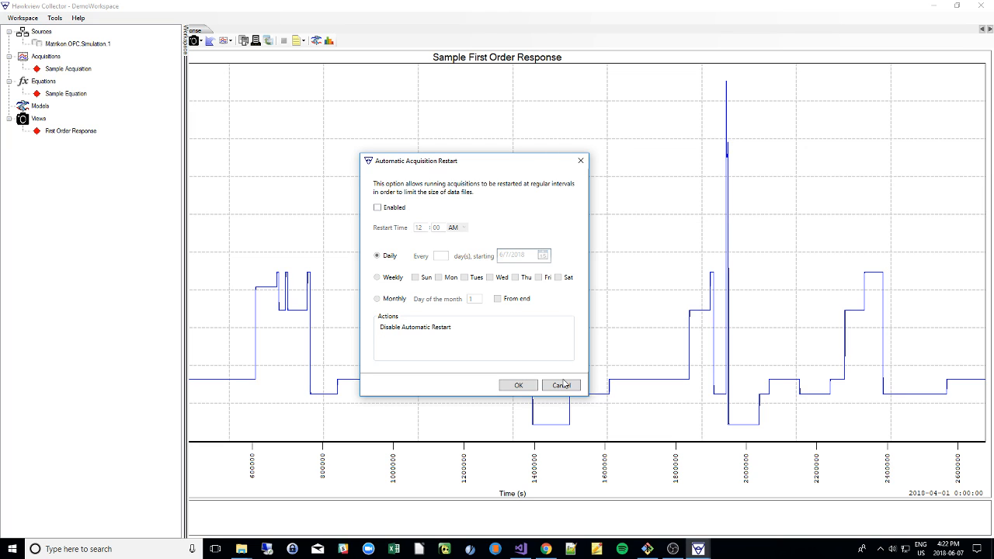
# Close the automatic acquisition restart settings without applying them and open the application preferences.
pyautogui.click(562, 386)
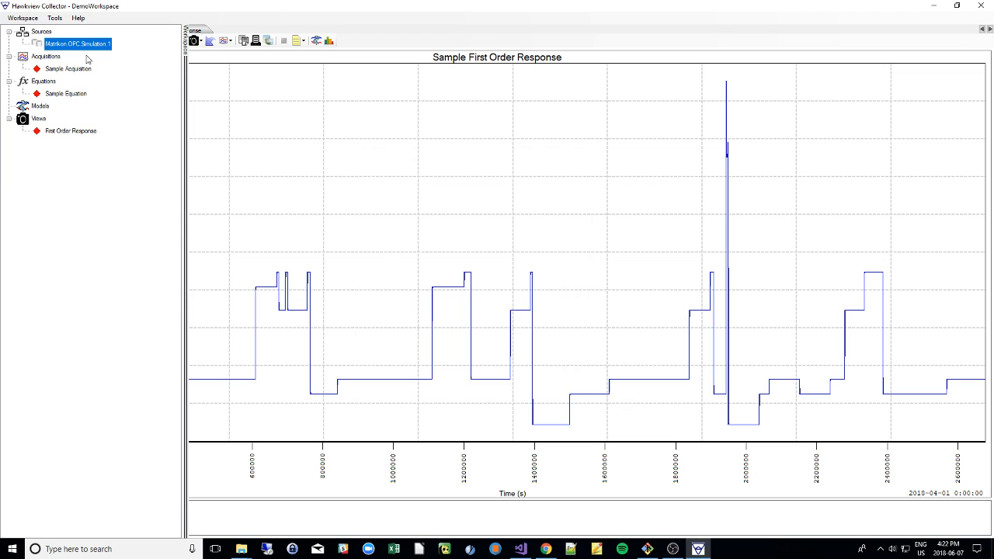
pyautogui.click(54, 18)
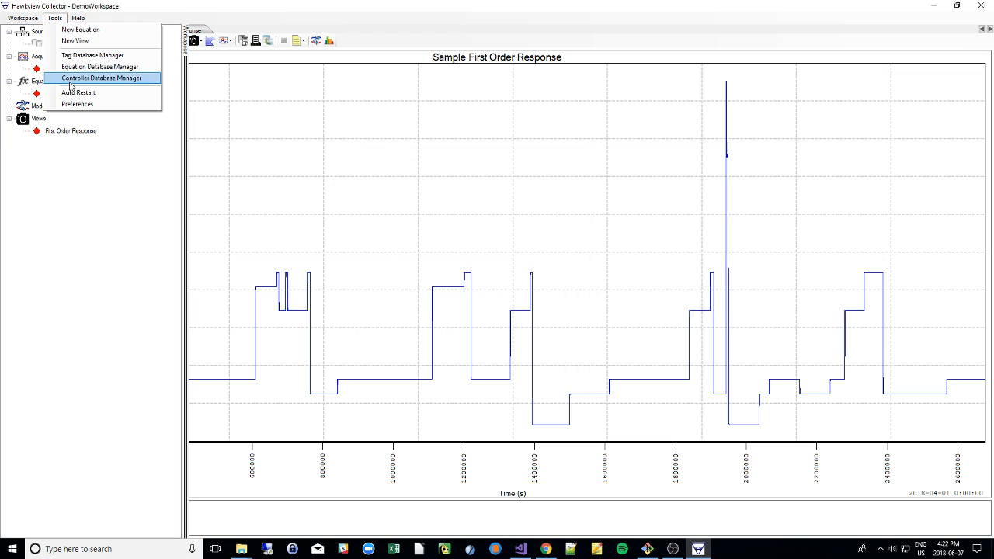
pyautogui.click(78, 104)
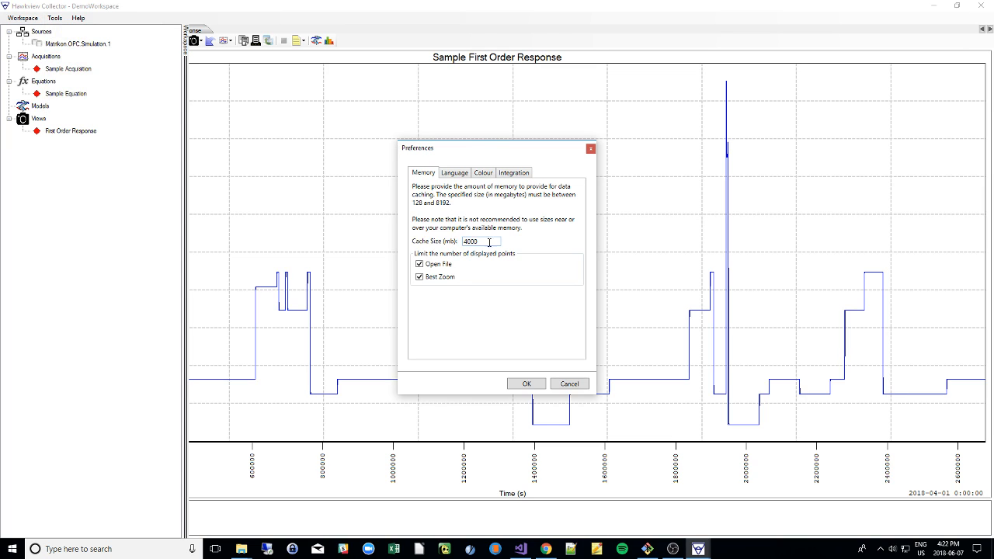
# Try out other values for the data cache size in the memory preferences.
pyautogui.moveTo(490, 242); pyautogui.dragTo(437, 243)
pyautogui.click(469, 242)
pyautogui.moveTo(469, 244); pyautogui.dragTo(417, 244)
pyautogui.write('20')
pyautogui.press('BackSpace')
pyautogui.press('BackSpace')
pyautogui.write('12')
pyautogui.press('BackSpace')
pyautogui.press('BackSpace')
pyautogui.press('BackSpace')
pyautogui.press('BackSpace')
pyautogui.press('BackSpace')
pyautogui.press('BackSpace')
# View the interface language choices in the preferences, keeping English selected.
pyautogui.click(456, 174)
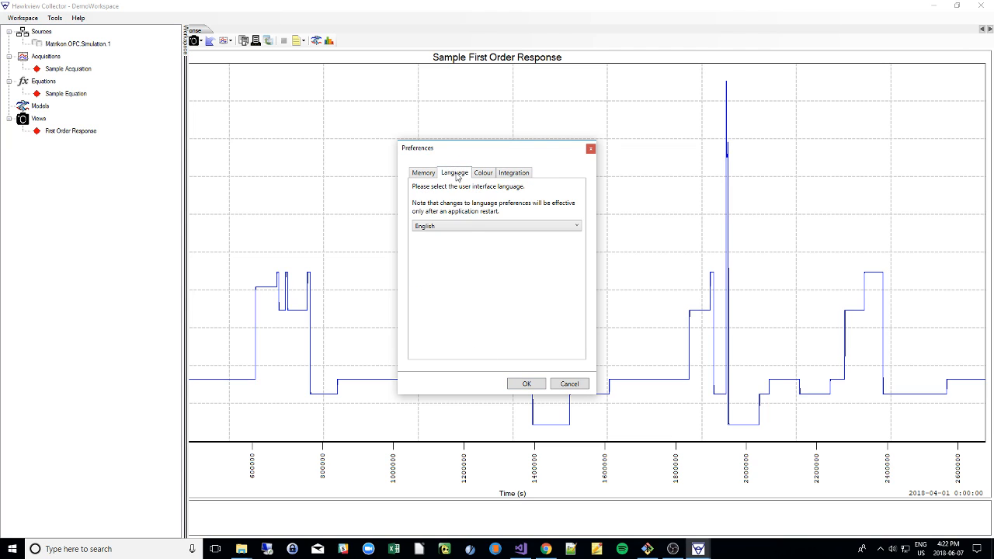
pyautogui.click(466, 225)
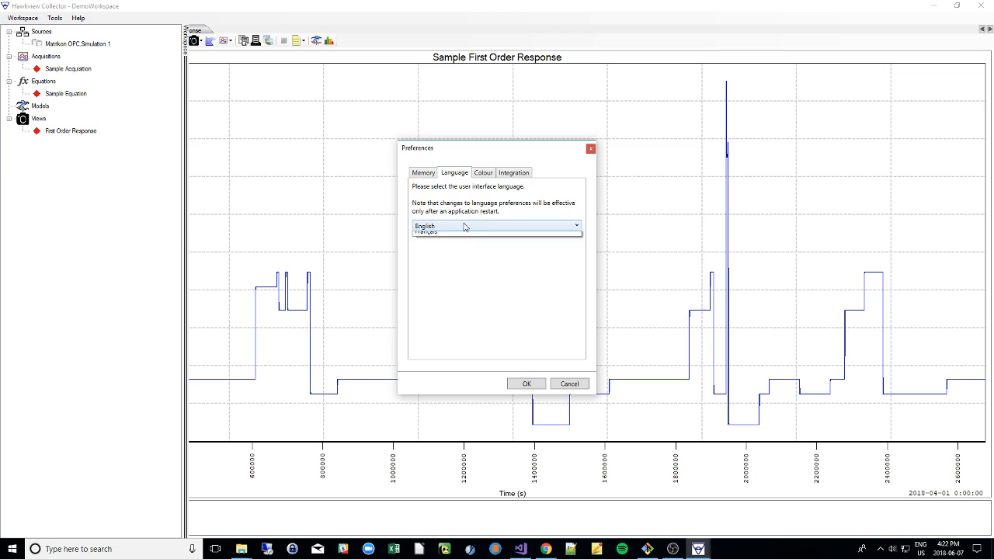
pyautogui.click(460, 249)
pyautogui.click(468, 227)
pyautogui.click(463, 237)
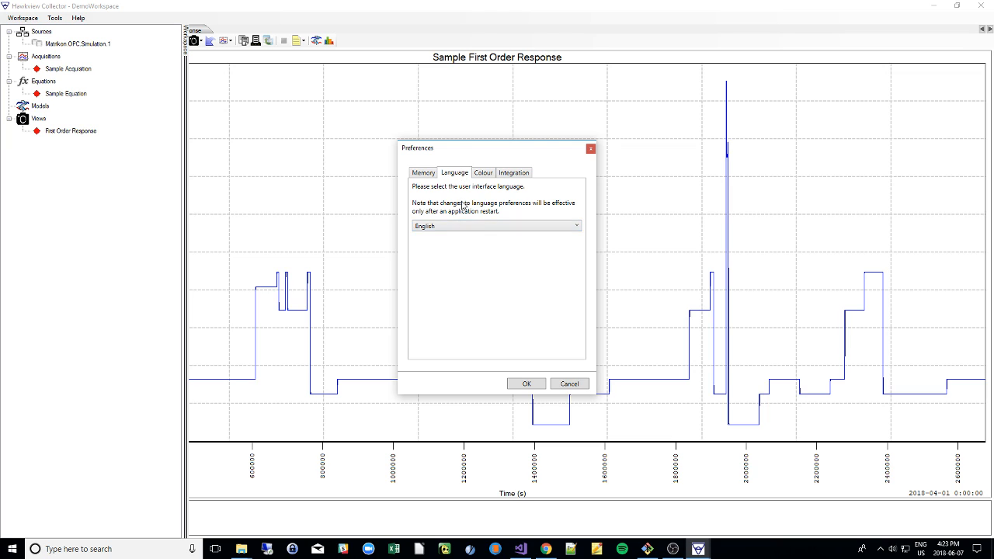
pyautogui.click(464, 226)
pyautogui.click(464, 232)
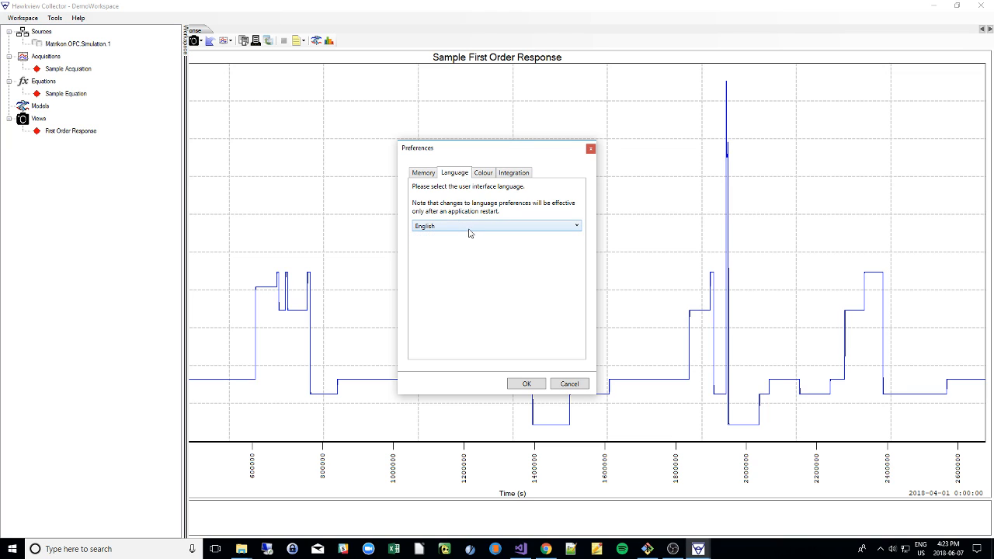
# Review the Colour and Integration preferences, return to the Memory settings, and close the preferences without saving.
pyautogui.click(483, 173)
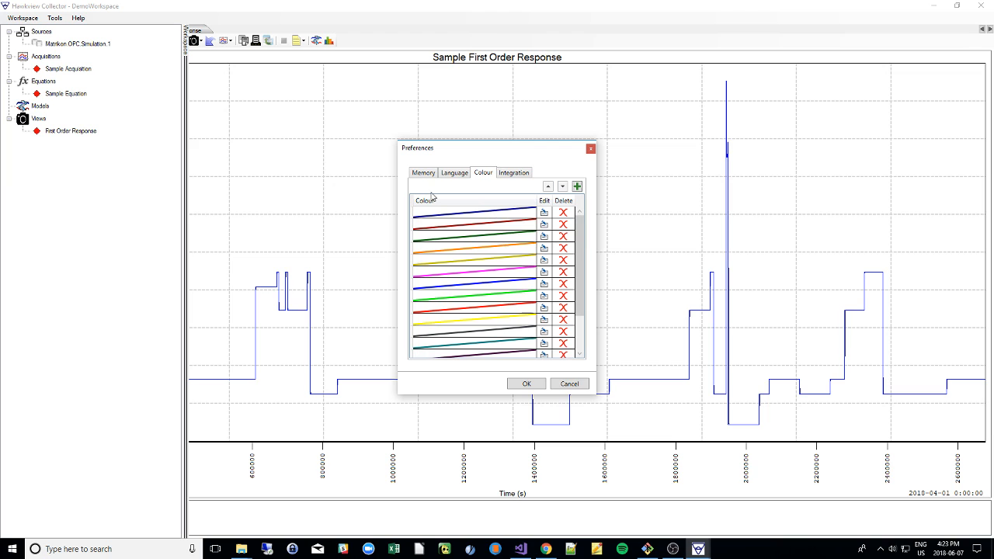
pyautogui.click(501, 178)
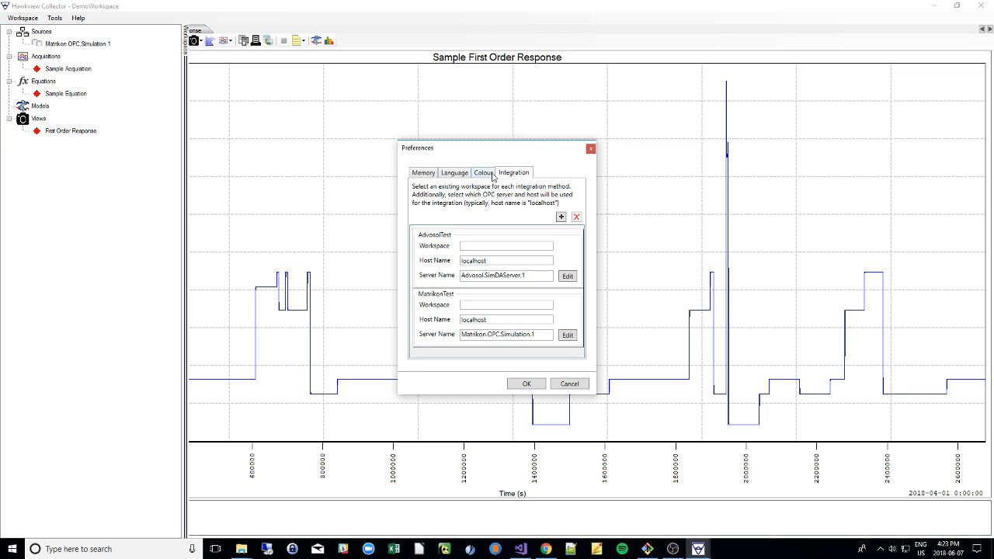
pyautogui.click(489, 176)
pyautogui.click(464, 175)
pyautogui.click(425, 176)
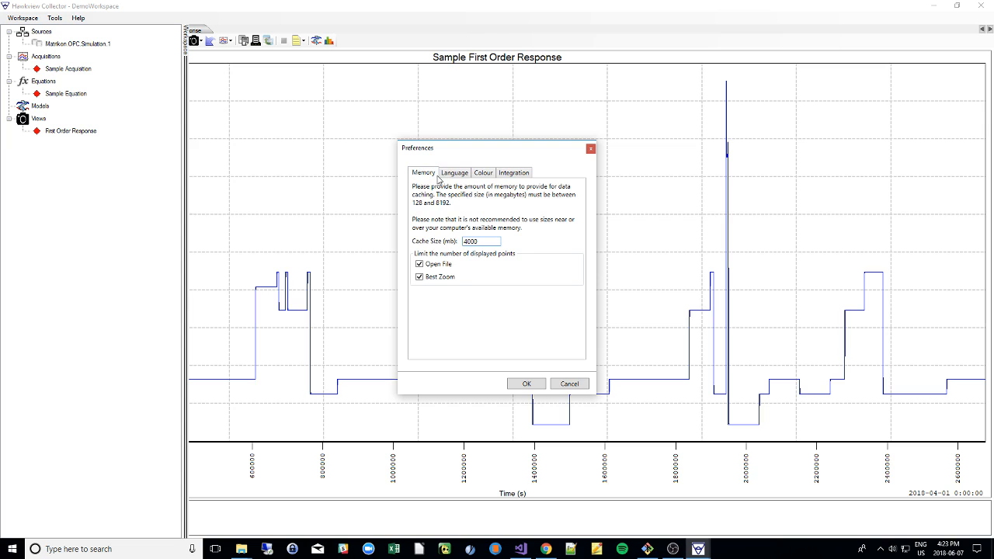
pyautogui.click(570, 384)
# View the license details and the About version screen, closing each one.
pyautogui.click(76, 19)
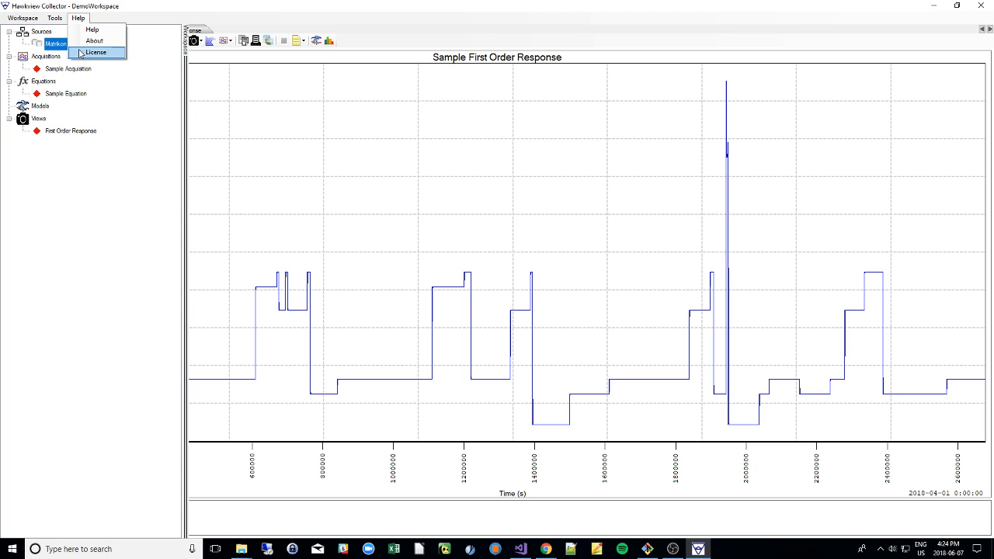
pyautogui.click(80, 53)
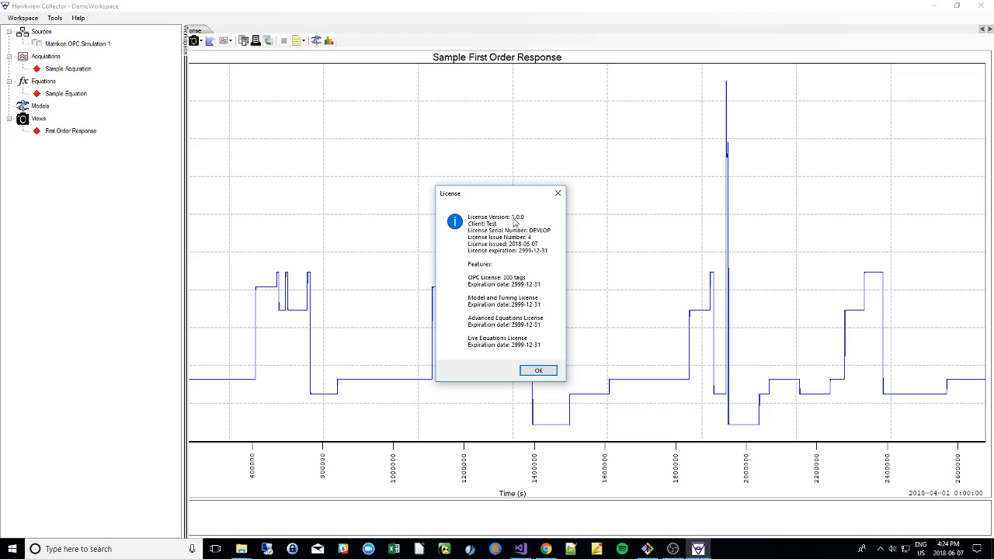
pyautogui.click(538, 371)
pyautogui.click(78, 18)
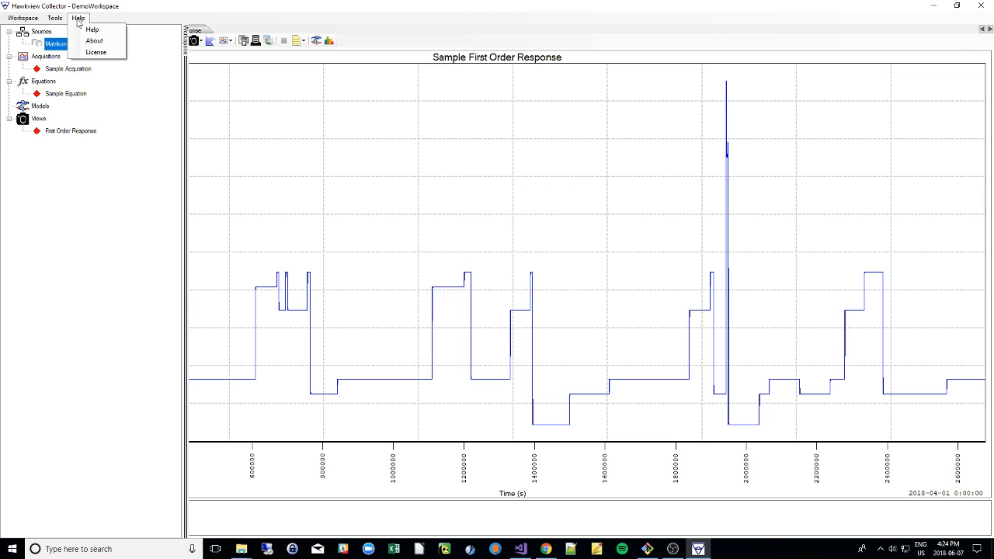
pyautogui.click(93, 41)
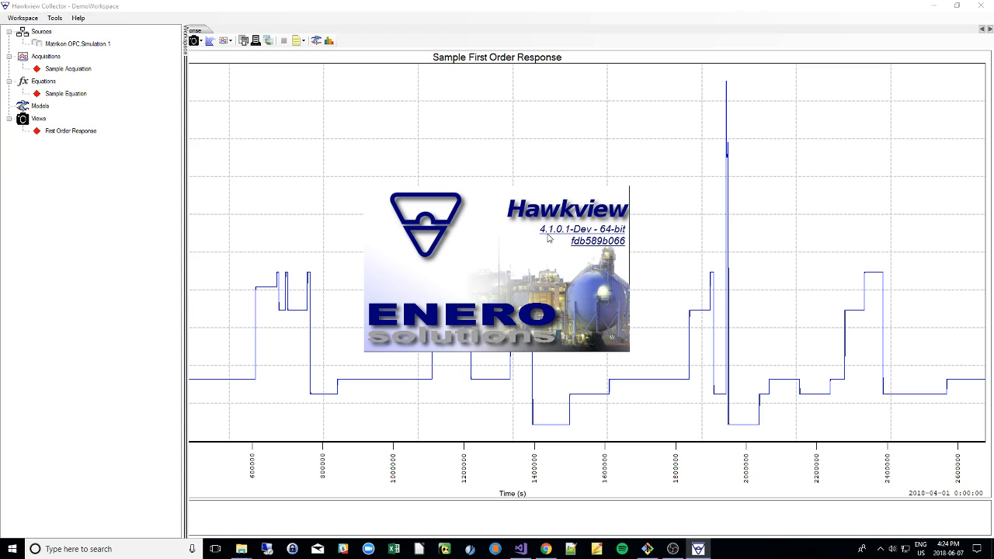
pyautogui.click(497, 258)
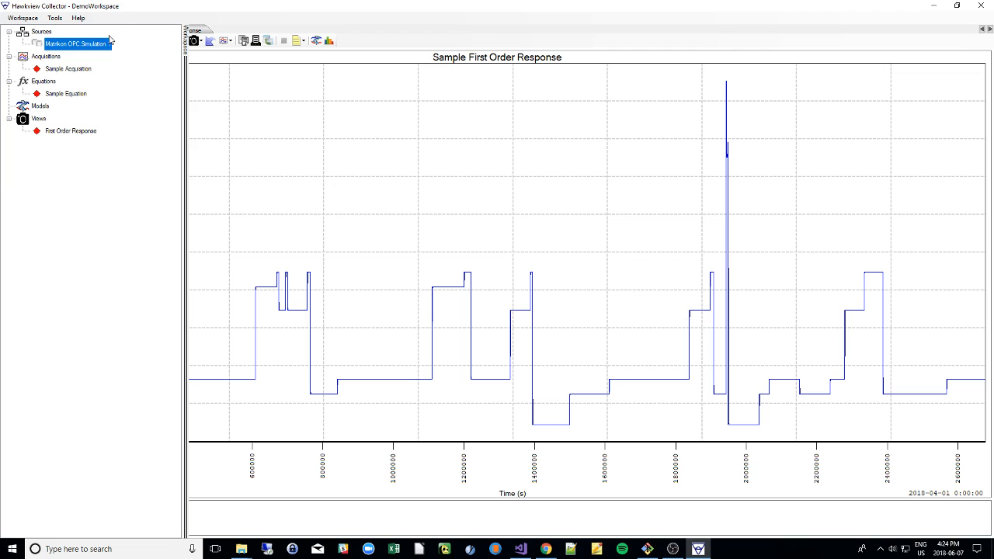
# Open the Hawkview Collector Instruction Manual from the application's help and look through its table of contents.
pyautogui.click(82, 20)
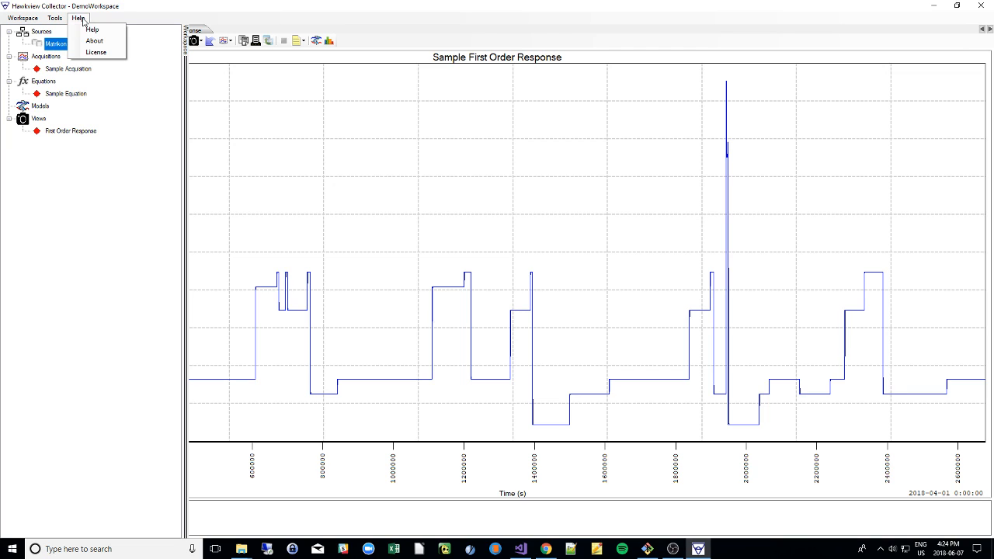
pyautogui.click(83, 29)
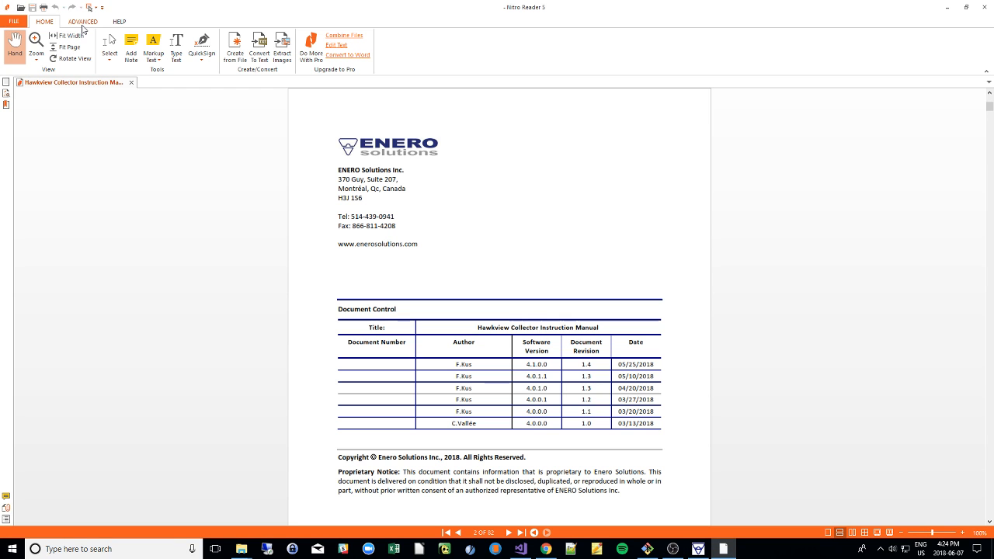
pyautogui.scroll(8, 217, 127)
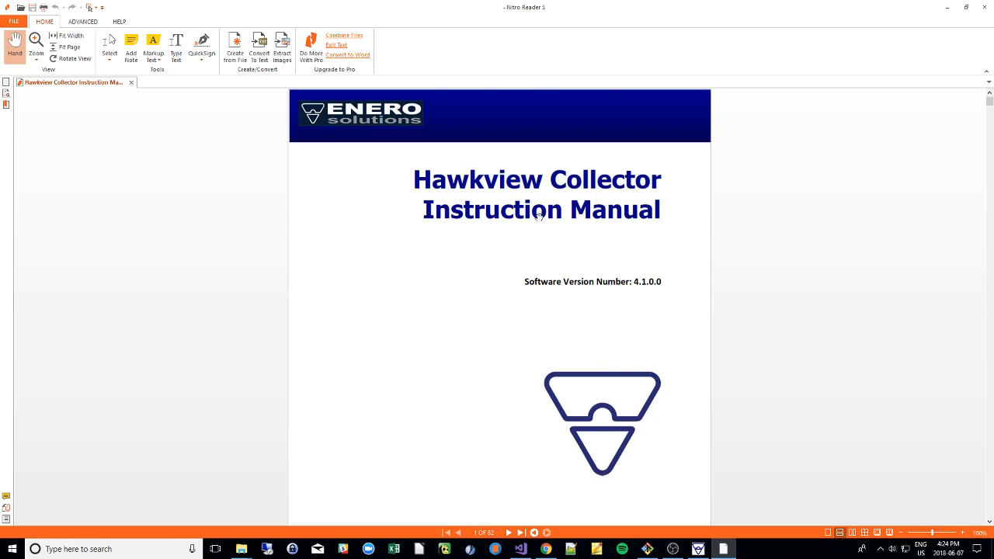
pyautogui.scroll(-15, 538, 216)
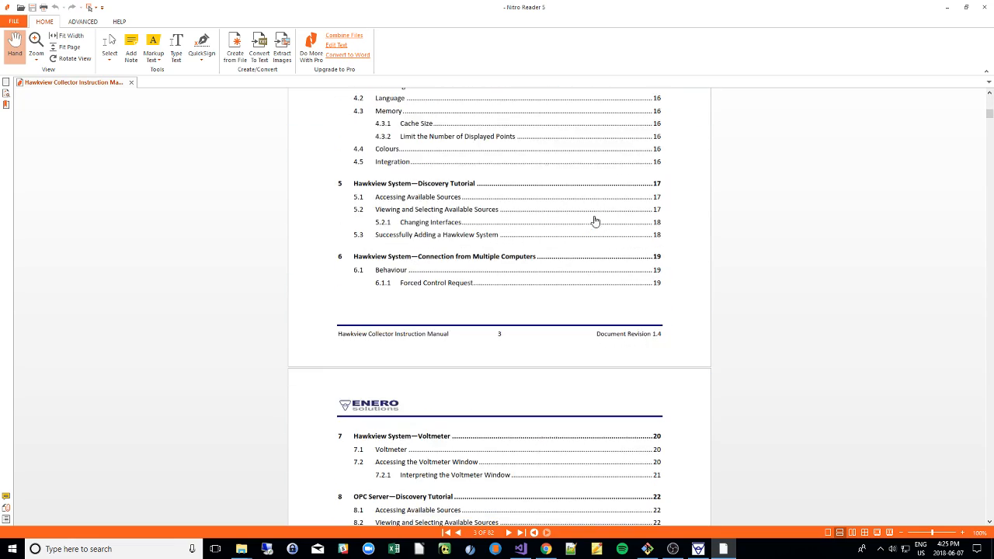
pyautogui.scroll(-15, 699, 249)
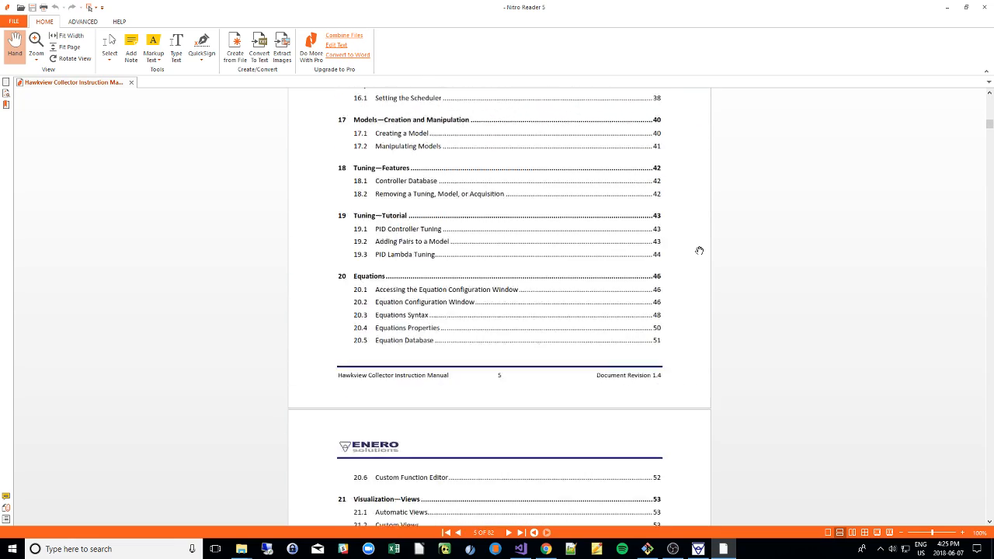
pyautogui.scroll(-5, 699, 251)
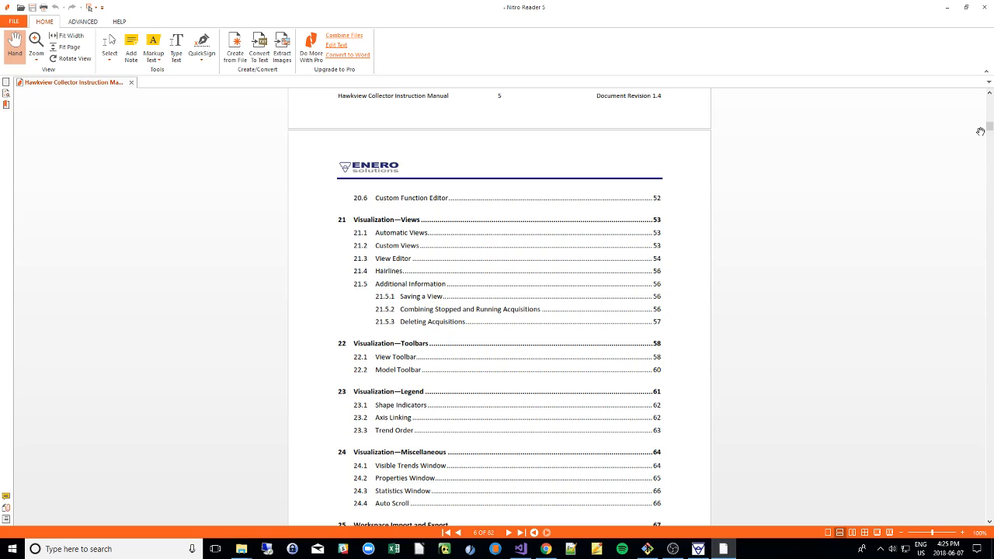
pyautogui.moveTo(990, 132)
pyautogui.mouseDown()
pyautogui.moveTo(991, 181)
pyautogui.moveTo(992, 121)
pyautogui.mouseUp()
pyautogui.scroll(15, 473, 257)
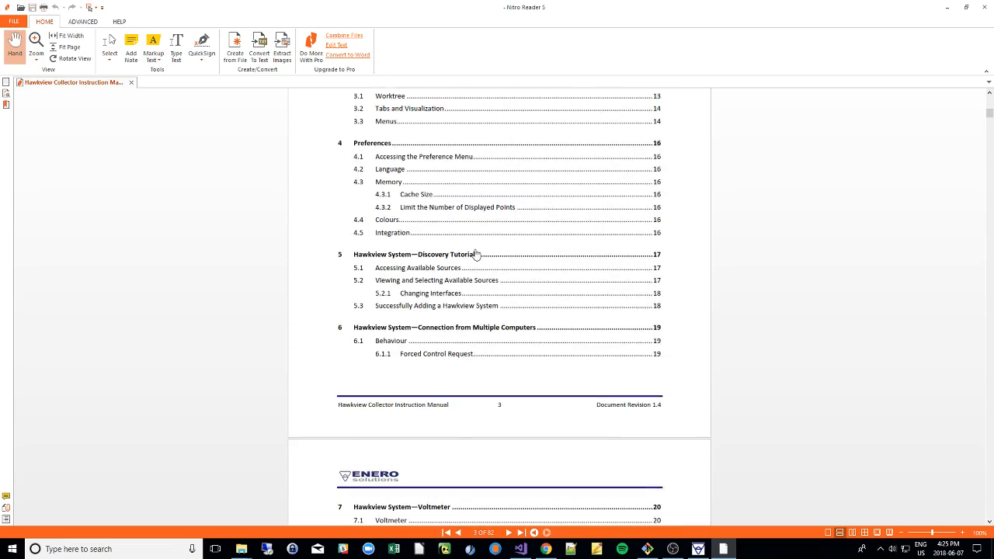
pyautogui.scroll(-15, 416, 271)
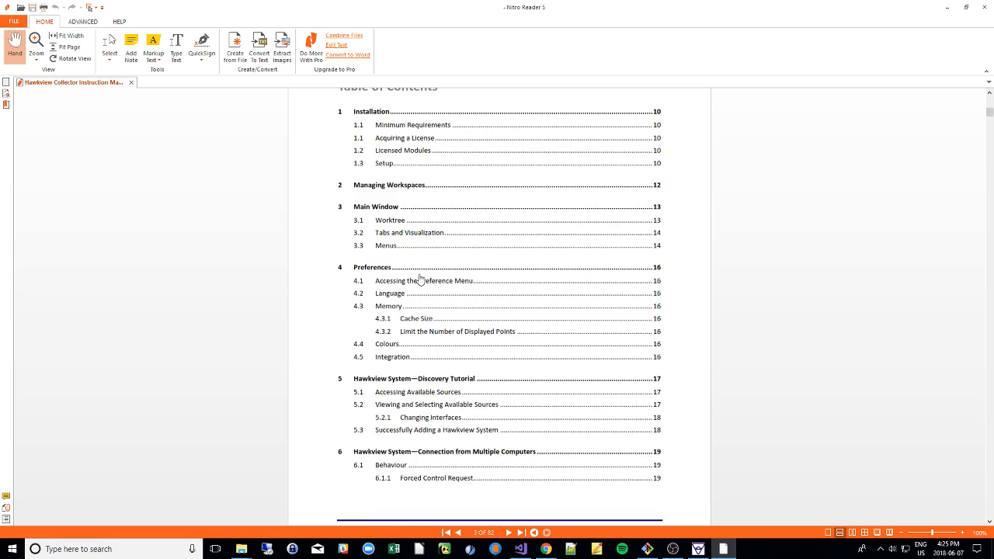
pyautogui.scroll(-3, 420, 271)
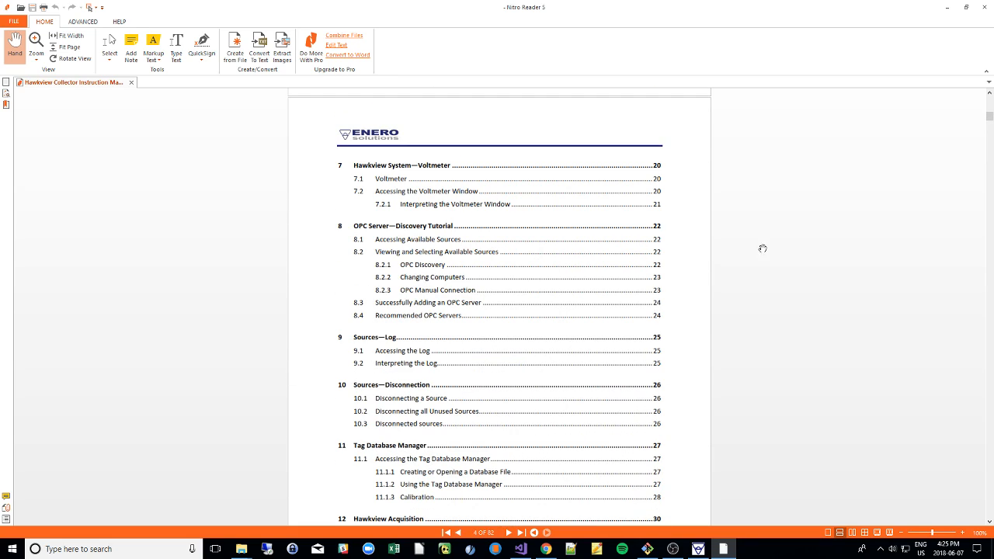
# View the manual's Main Window section on tabs and menus, return to the cover page, and close the manual.
pyautogui.click(989, 124)
pyautogui.moveTo(989, 124); pyautogui.dragTo(984, 173)
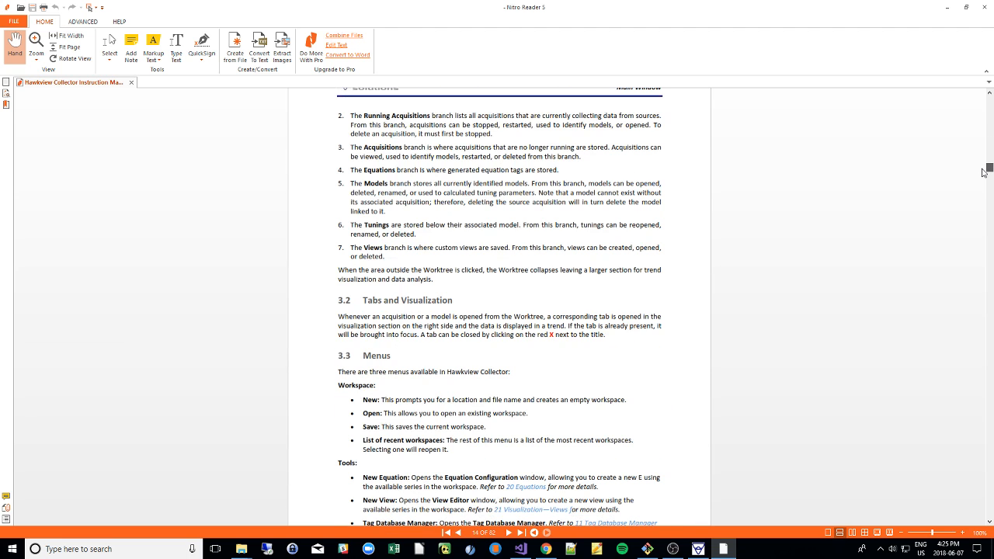
pyautogui.moveTo(982, 173); pyautogui.dragTo(977, 93)
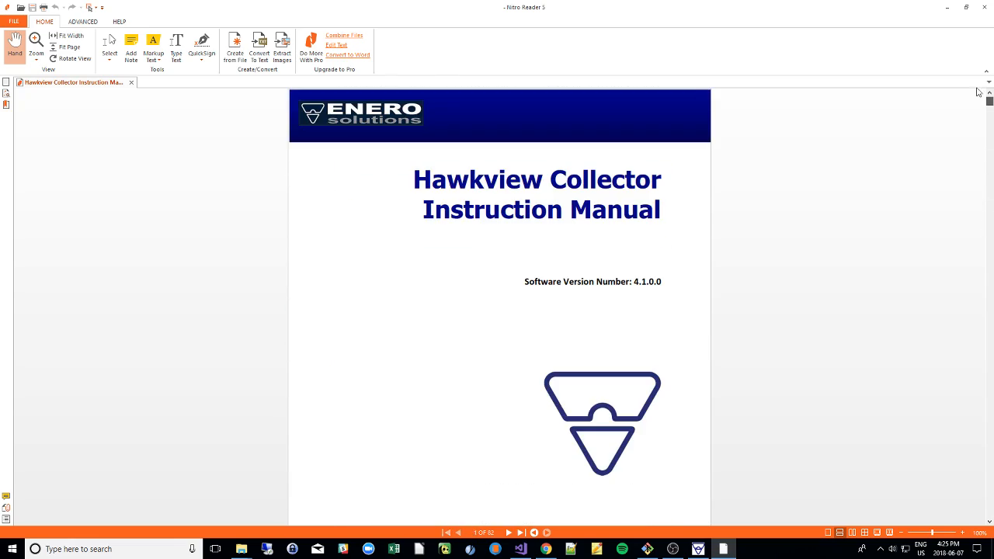
pyautogui.click(985, 8)
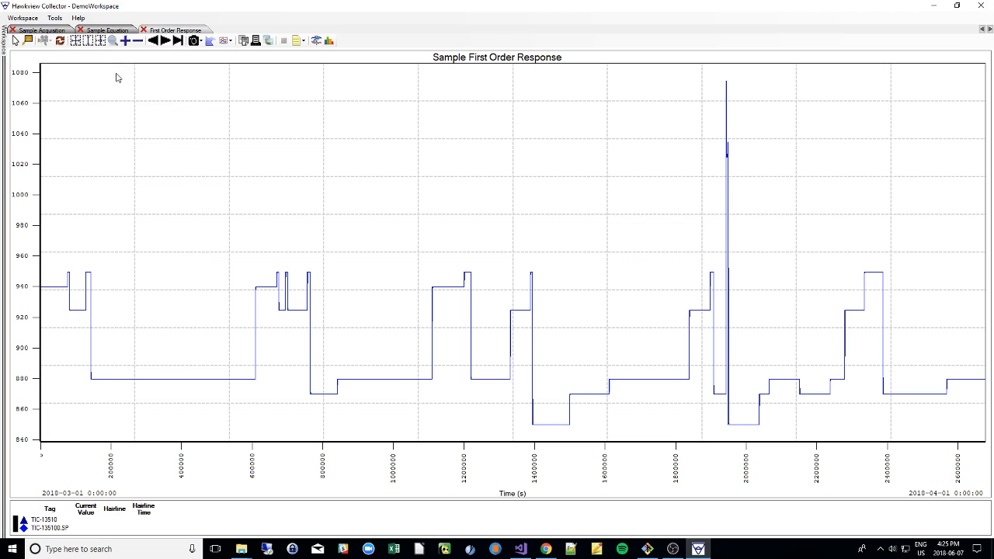
# Show the workspace tree and revisit Sample Acquisition, Sample Equation, the First Order Response view and the Models category.
pyautogui.click(22, 18)
pyautogui.moveTo(6, 48)
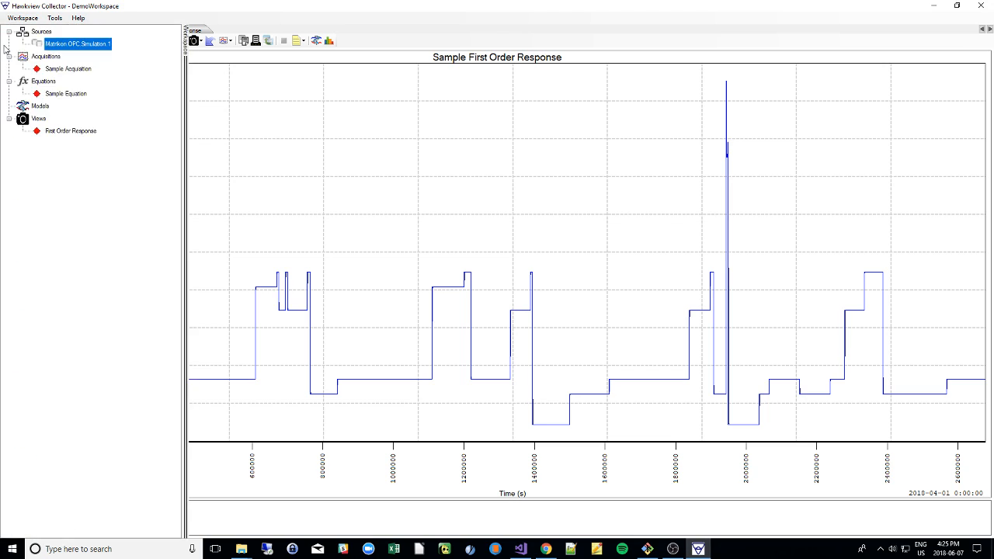
pyautogui.click(68, 70)
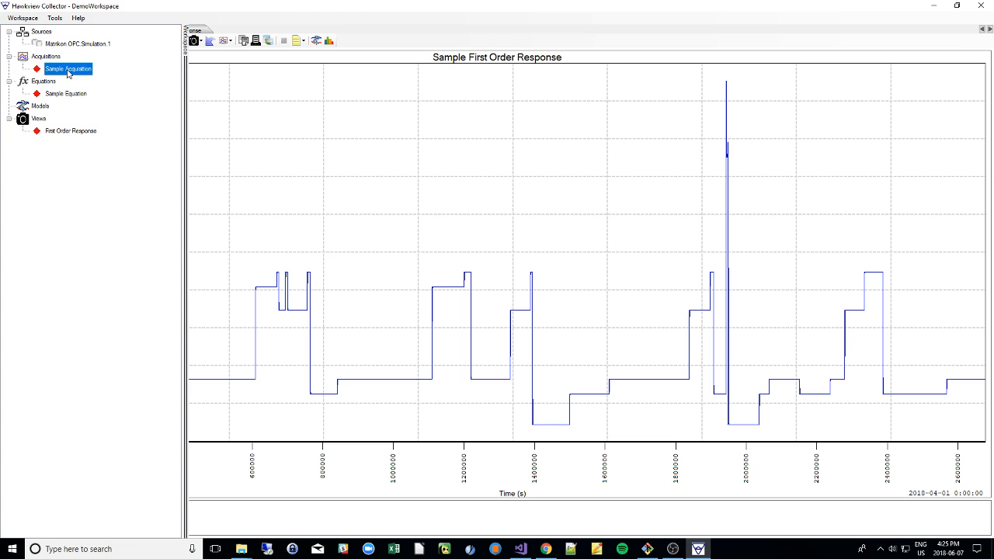
pyautogui.click(72, 94)
pyautogui.click(69, 70)
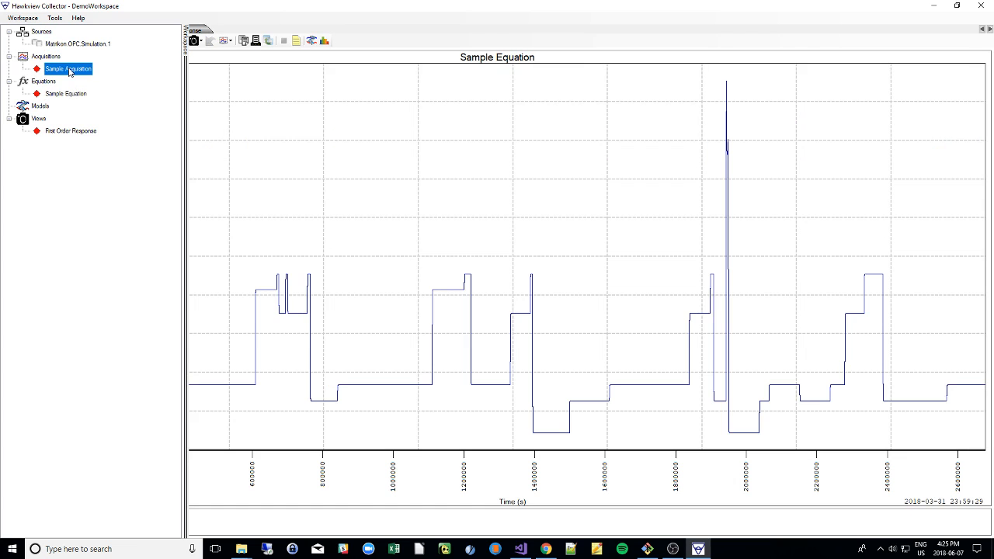
pyautogui.click(72, 94)
pyautogui.click(69, 134)
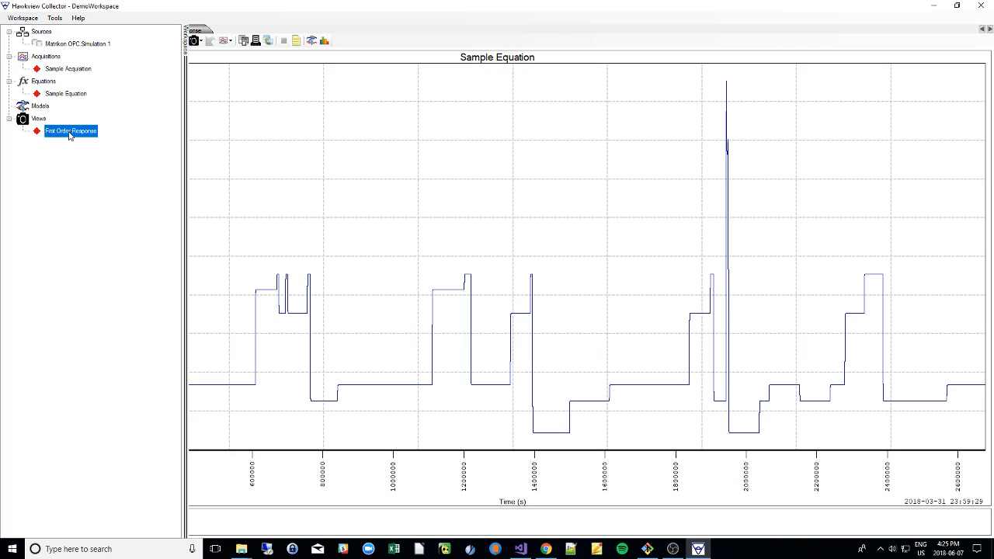
pyautogui.click(42, 108)
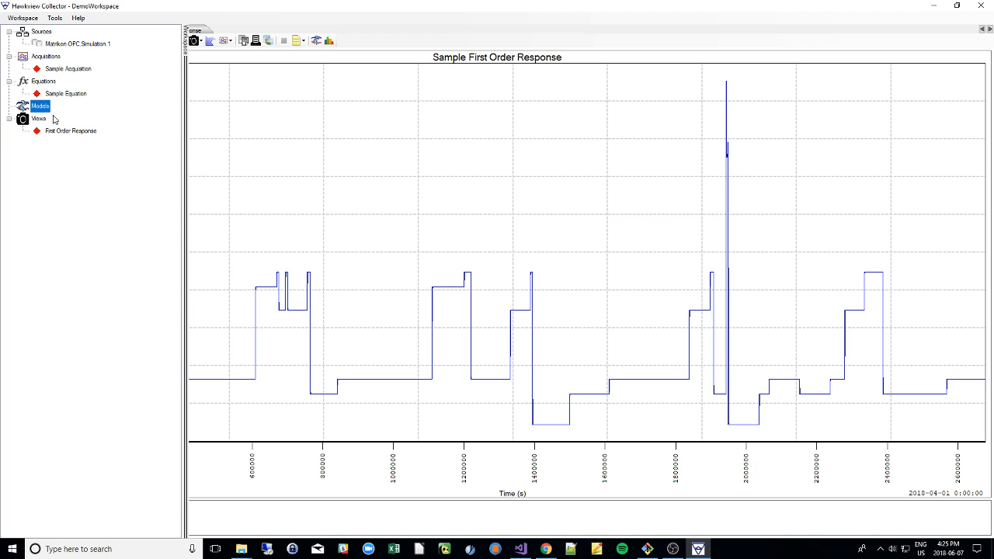
pyautogui.click(217, 93)
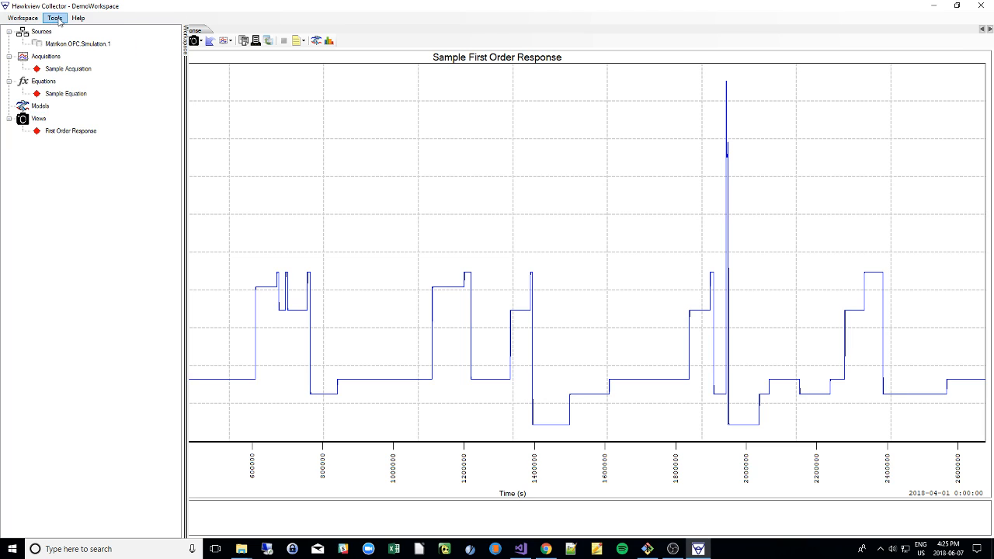